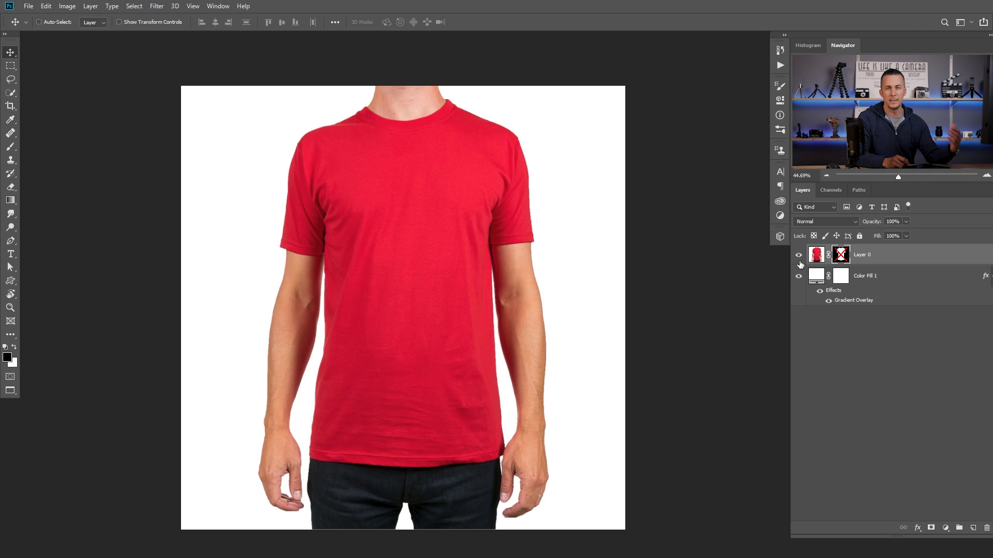
Re-enable Layer 0's mask, load it as a selection and copy the shirt pixels onto a new layer.
{"action": "left_click", "coordinate": [840, 255], "text": "shift"}
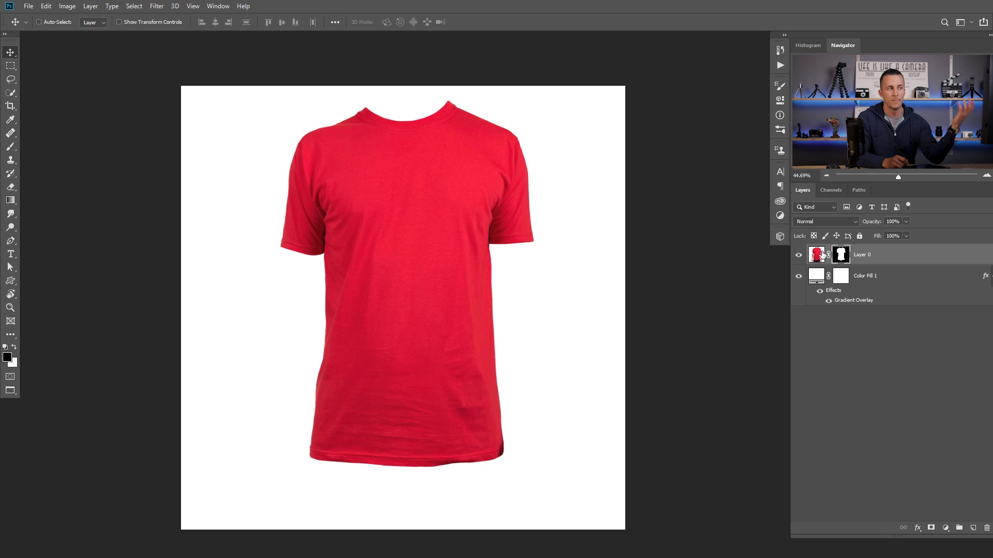
{"action": "key", "text": "ctrl"}
{"action": "left_click", "coordinate": [845, 259], "text": "ctrl"}
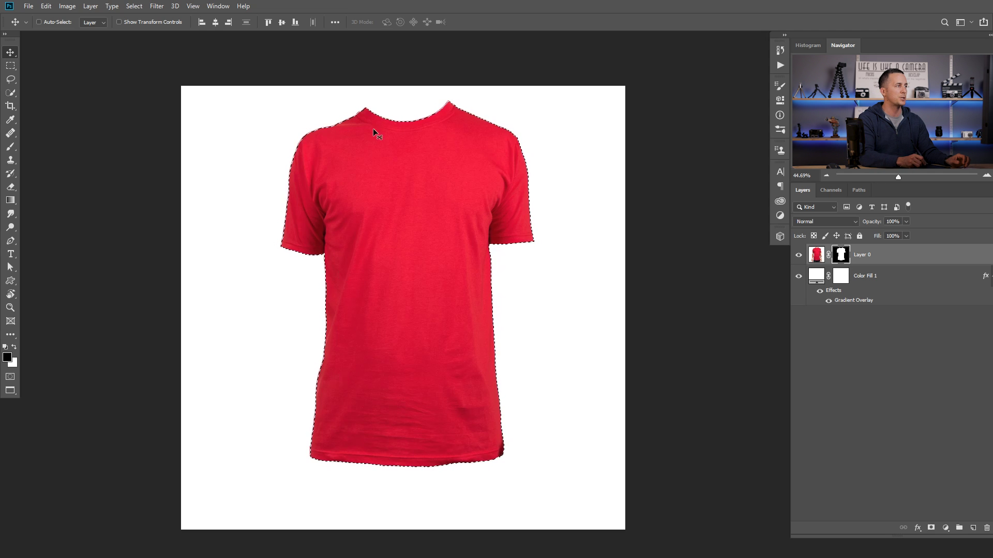
{"action": "left_click", "coordinate": [817, 258]}
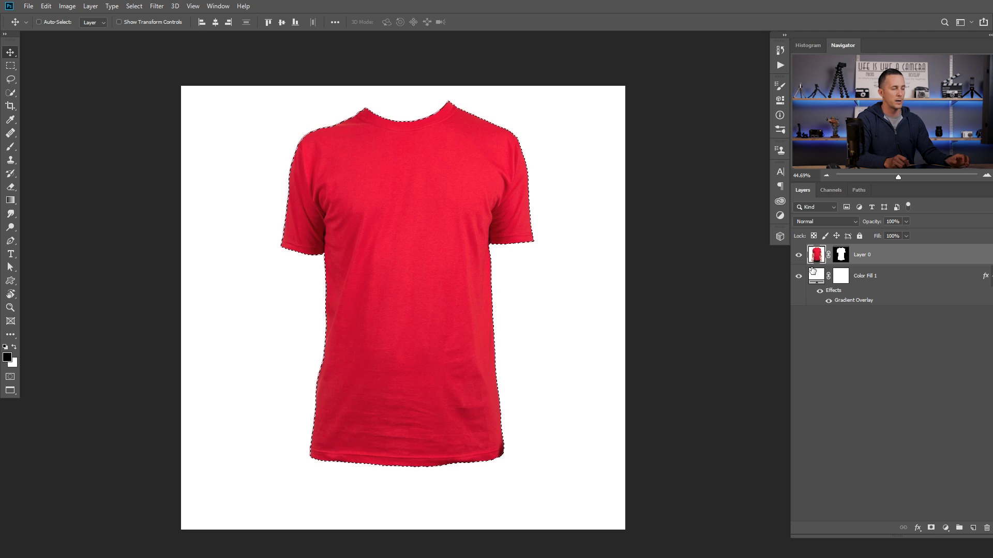
{"action": "key", "text": "ctrl+j"}
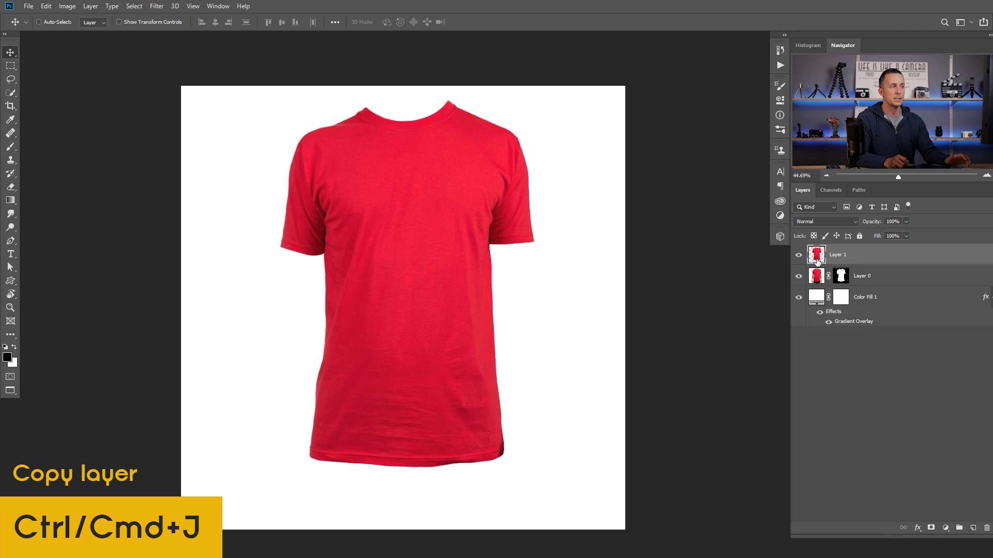
Show only Layer 1 and add a layer mask to it from the RGB channel's luminosity selection.
{"action": "left_click", "coordinate": [798, 255], "text": "alt"}
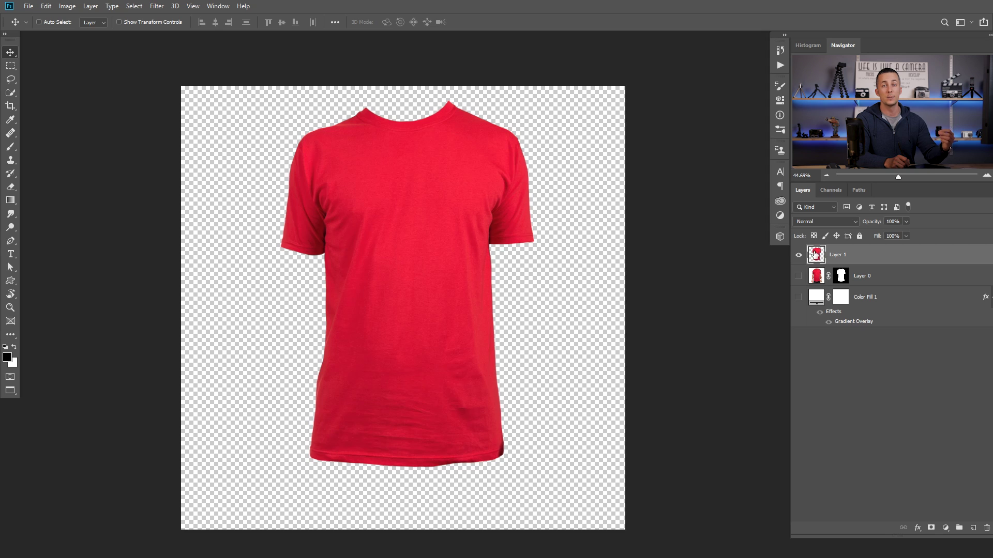
{"action": "left_click", "coordinate": [827, 191]}
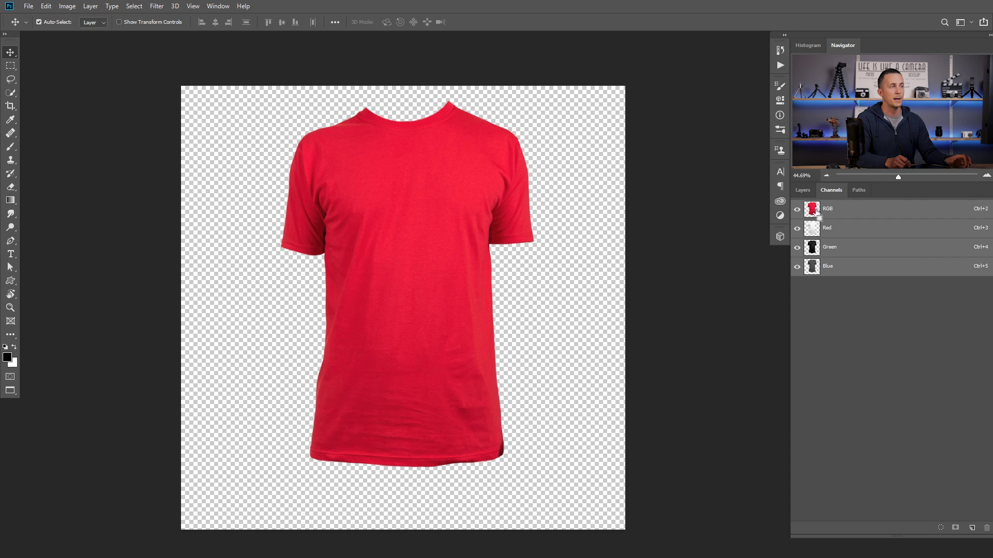
{"action": "left_click", "coordinate": [812, 212], "text": "ctrl"}
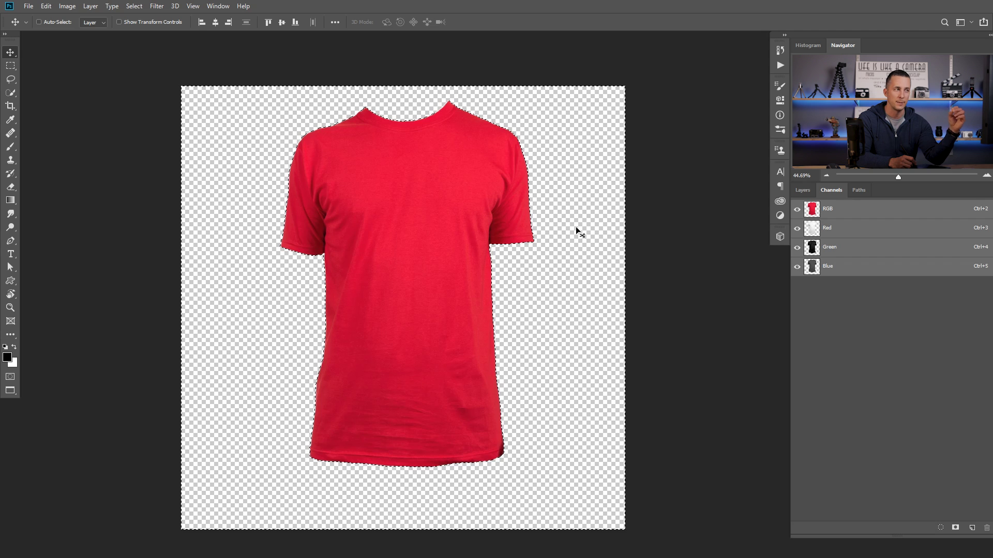
{"action": "left_click", "coordinate": [803, 190]}
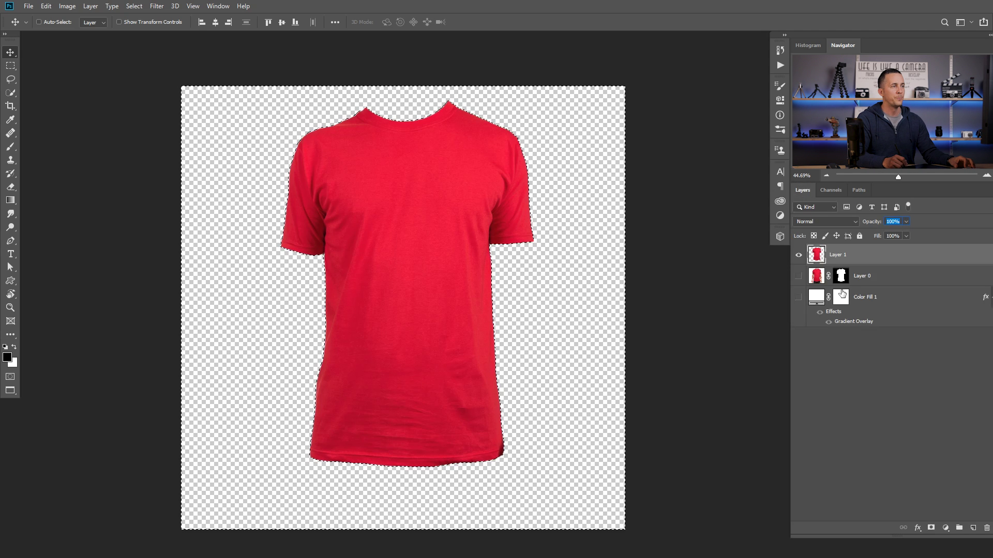
{"action": "left_click", "coordinate": [931, 526]}
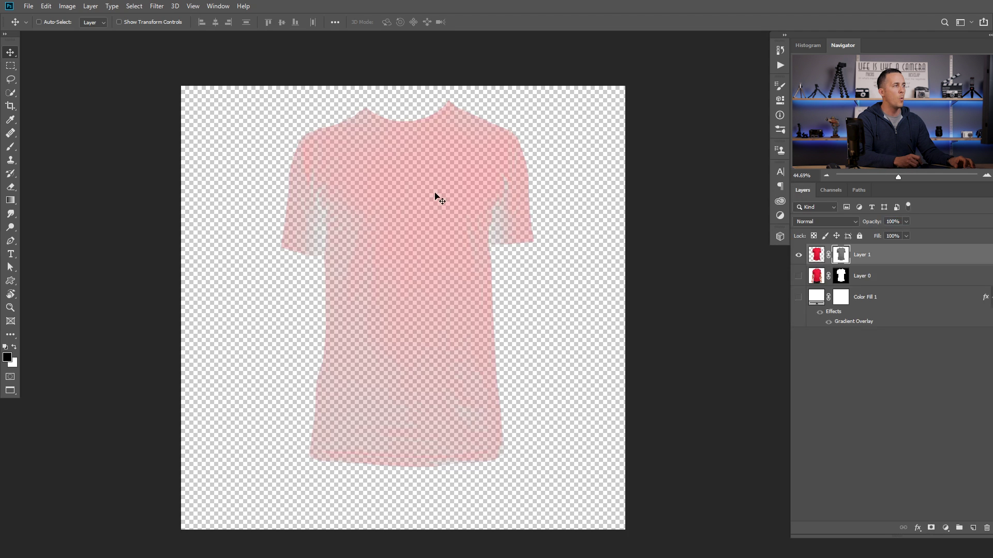
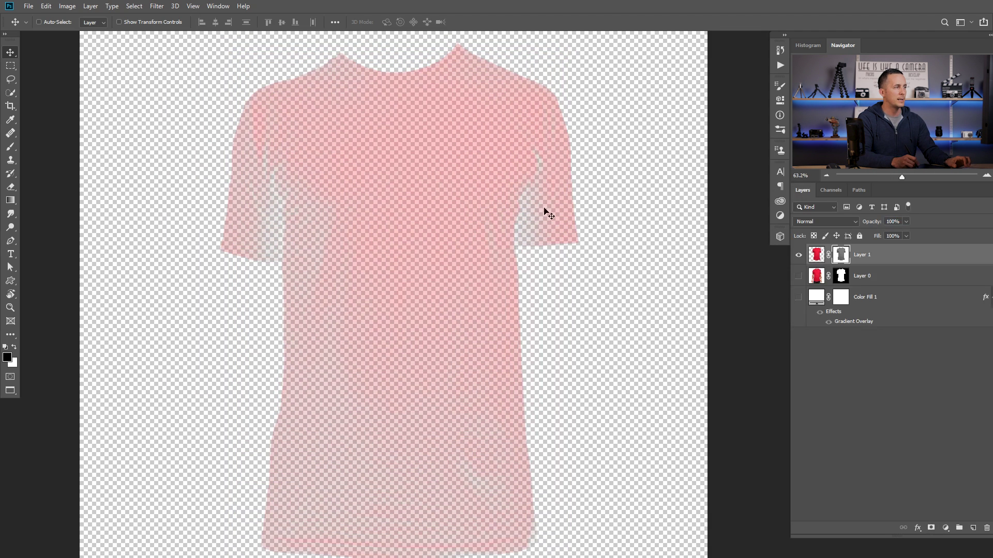
Desaturate the shirt pixels on Layer 1, leaving its mask out of the adjustment.
{"action": "left_click", "coordinate": [530, 225]}
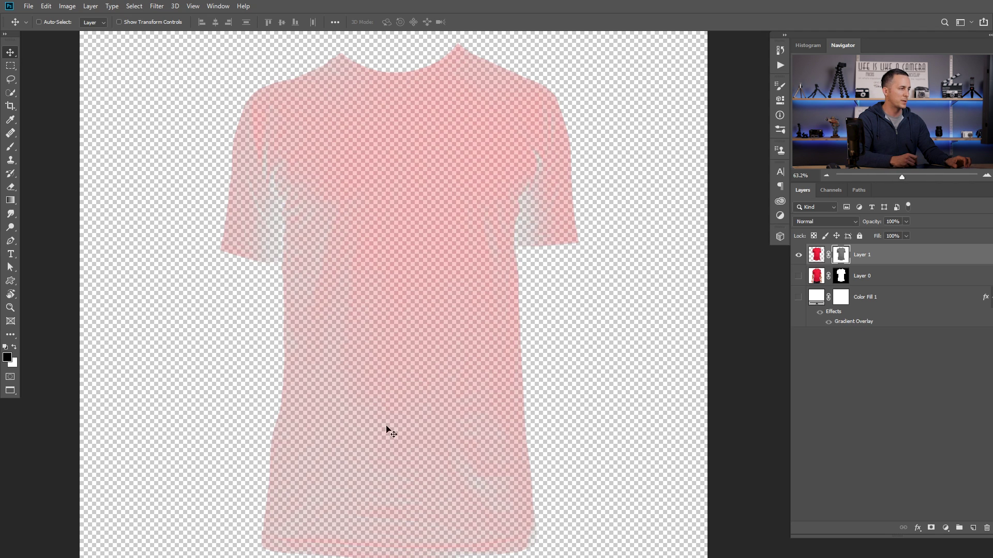
{"action": "scroll", "coordinate": [425, 239], "scroll_direction": "down", "scroll_amount": 2}
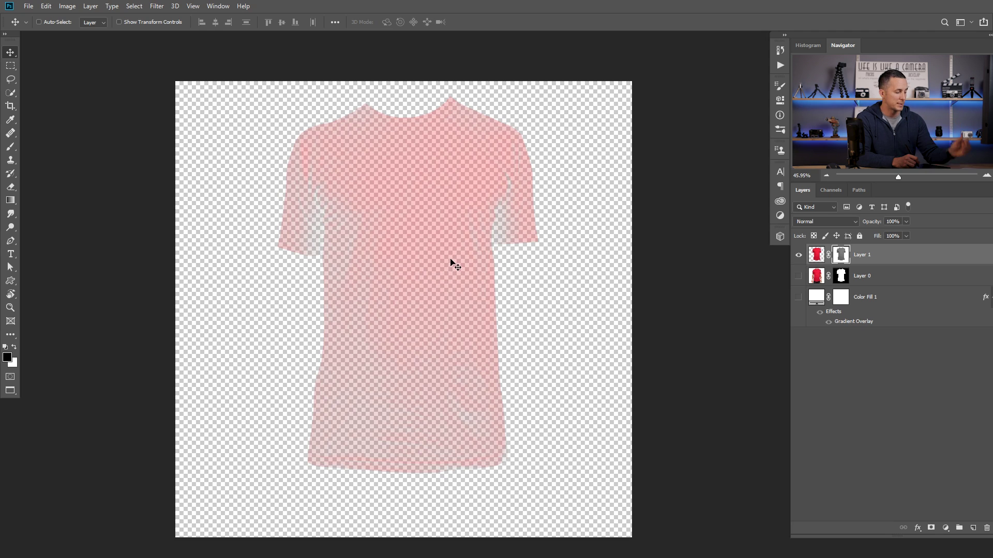
{"action": "key", "text": "ctrl"}
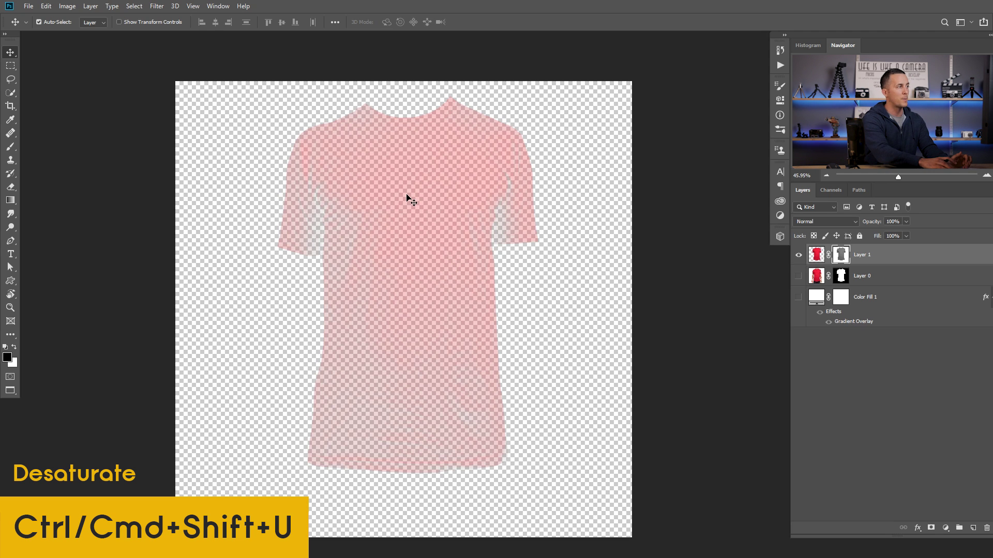
{"action": "left_click", "coordinate": [816, 258]}
{"action": "key", "text": "ctrl+d"}
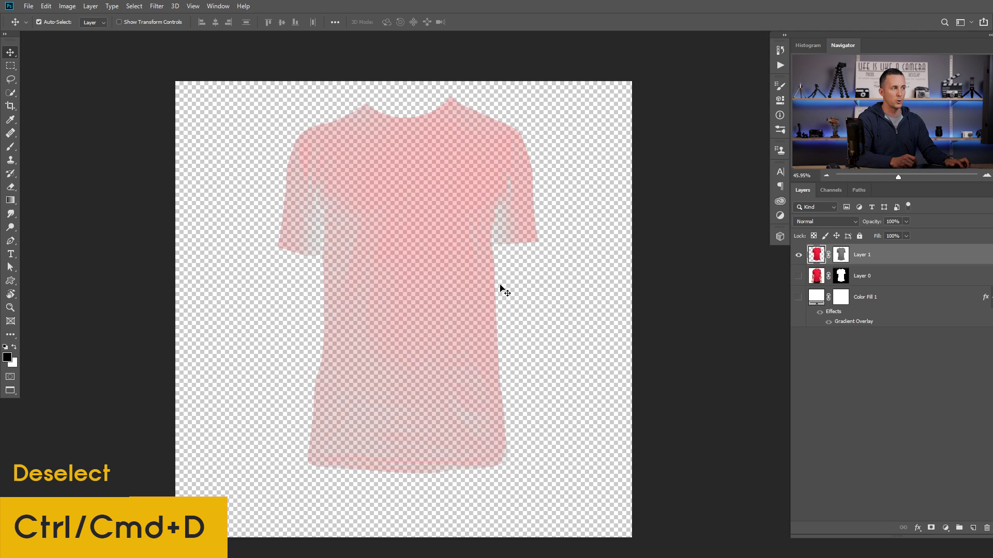
{"action": "key", "text": "ctrl+shift+u"}
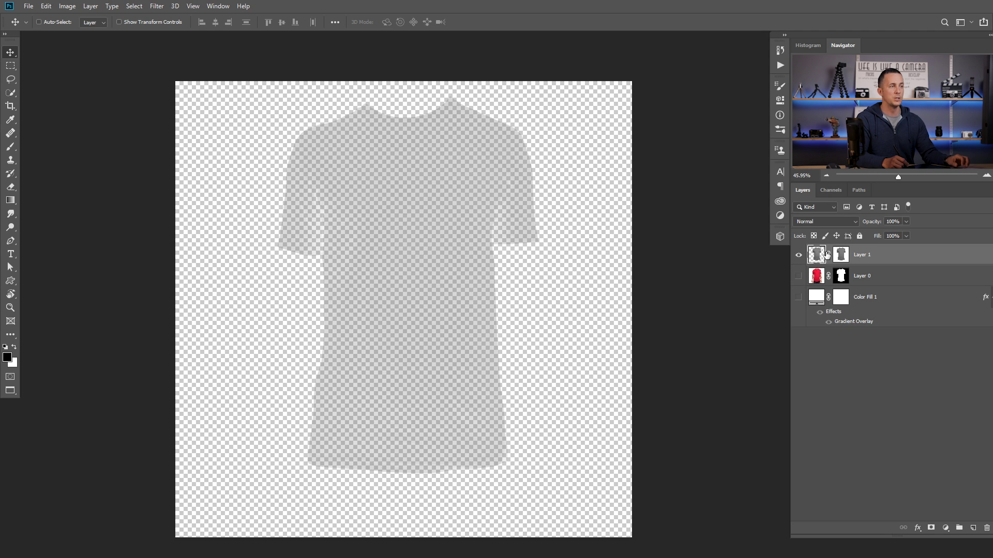
Duplicate the desaturated shirt layer with its mask and rename the lower original "Lights".
{"action": "key", "text": "ctrl"}
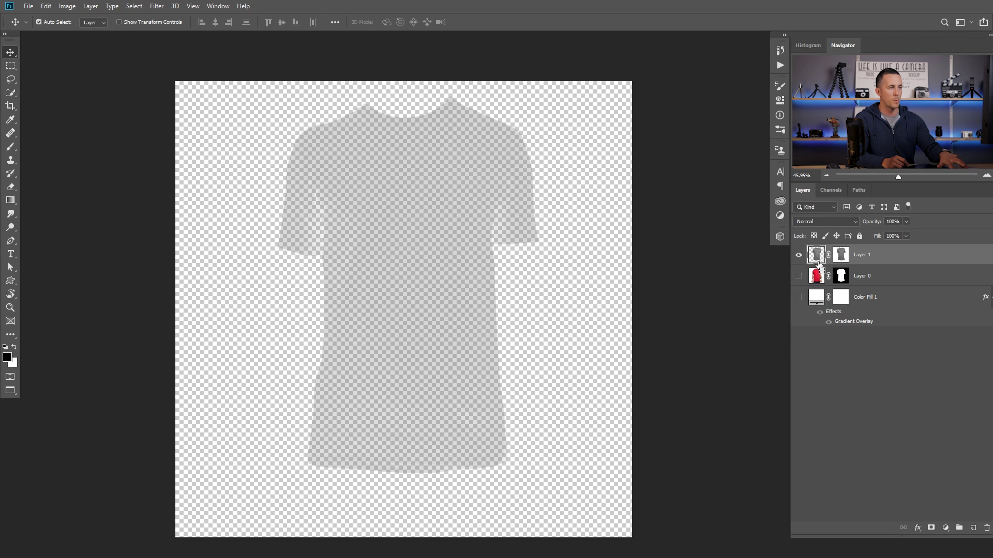
{"action": "key", "text": "ctrl+j"}
{"action": "double_click", "coordinate": [859, 276]}
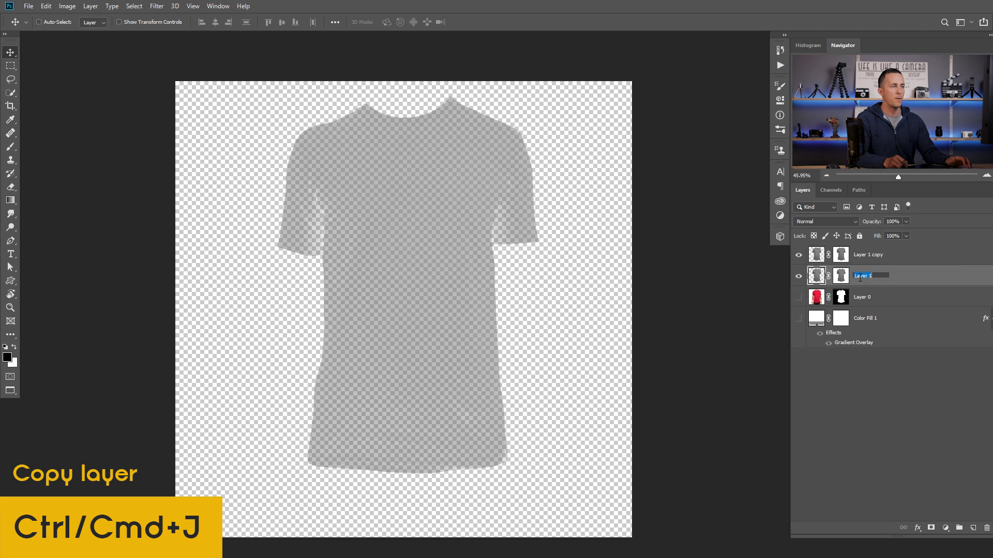
{"action": "type", "text": "L"}
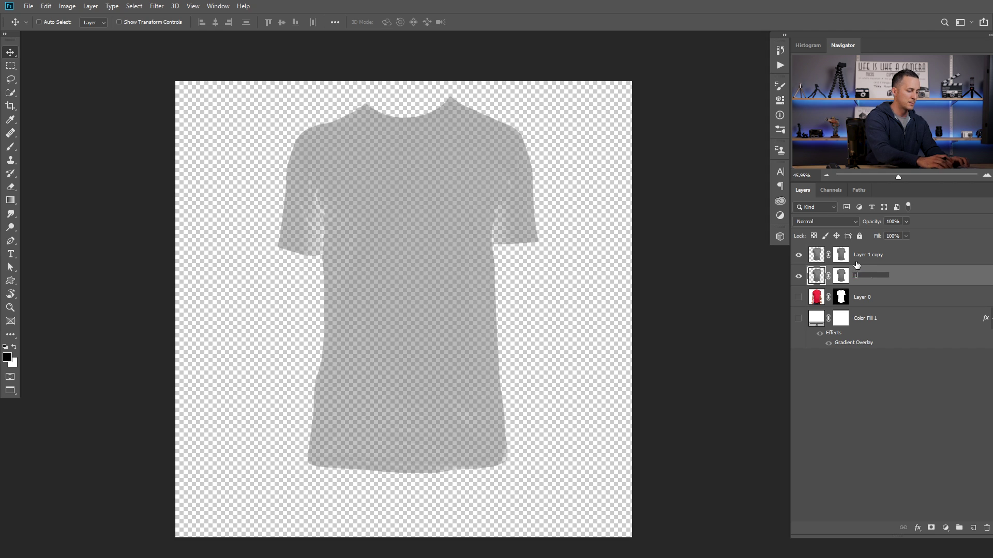
{"action": "type", "text": "ights"}
{"action": "key", "text": "Return"}
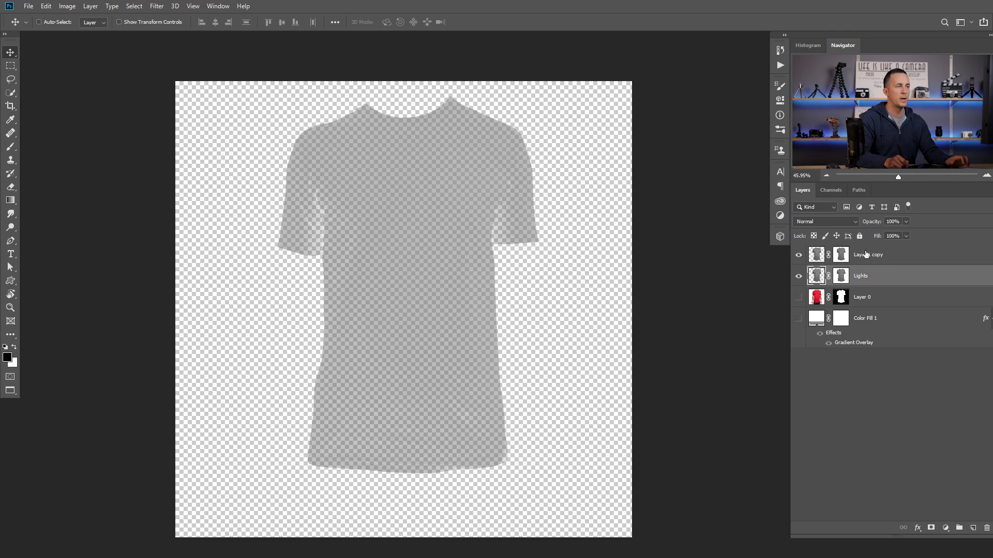
Rename the duplicated layer at the top of the stack "Shadows".
{"action": "double_click", "coordinate": [862, 254]}
{"action": "type", "text": "D"}
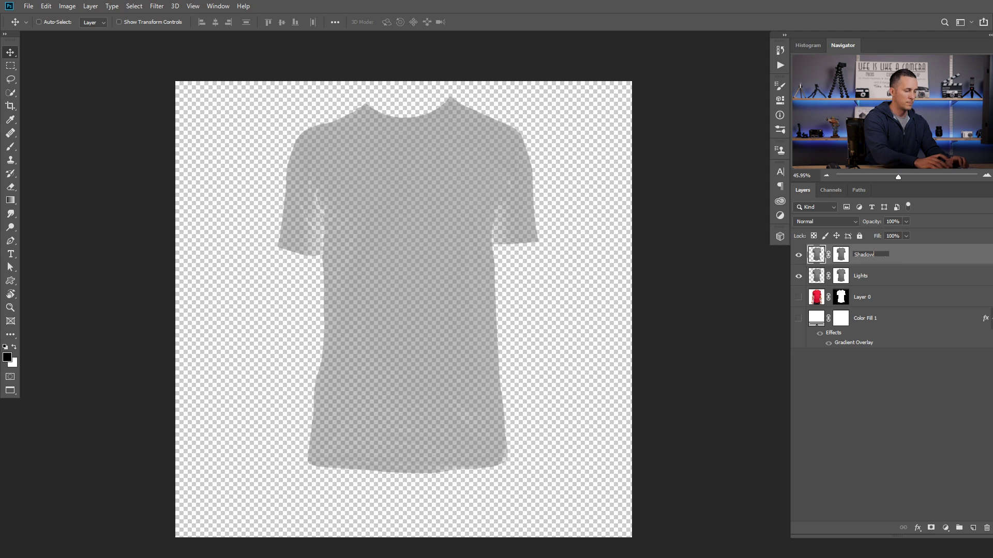
{"action": "key", "text": "Return"}
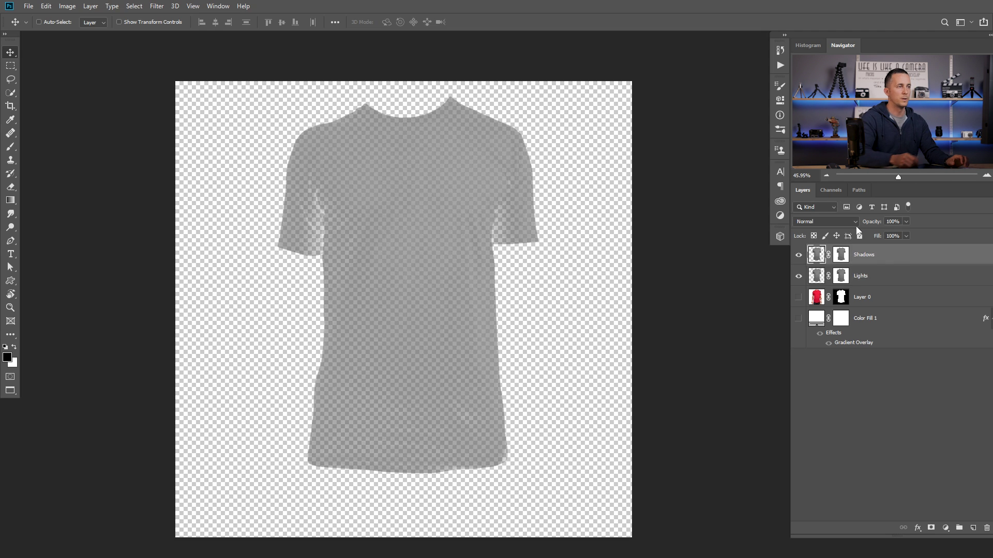
Hide the Lights layer and invert the Shadows layer's mask.
{"action": "left_click", "coordinate": [798, 277]}
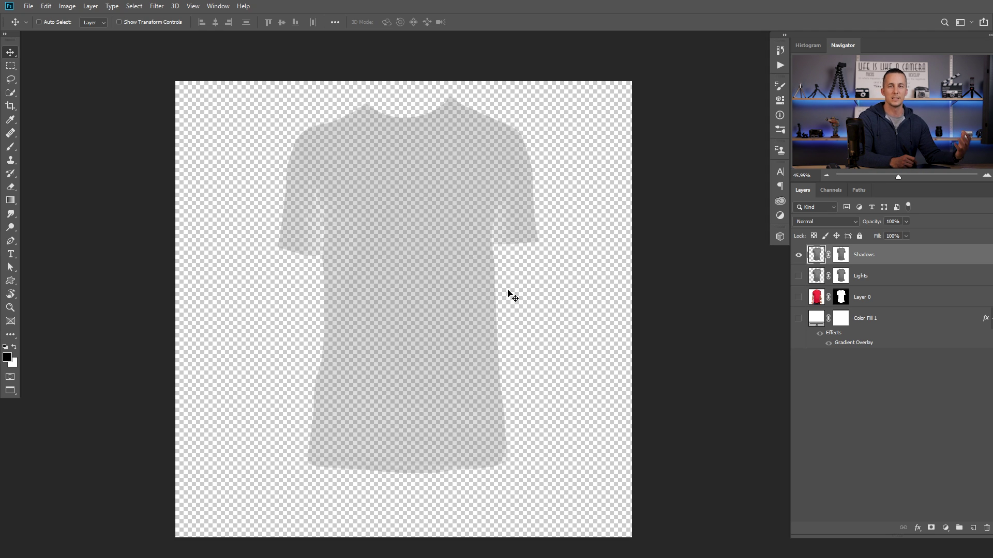
{"action": "left_click", "coordinate": [841, 259]}
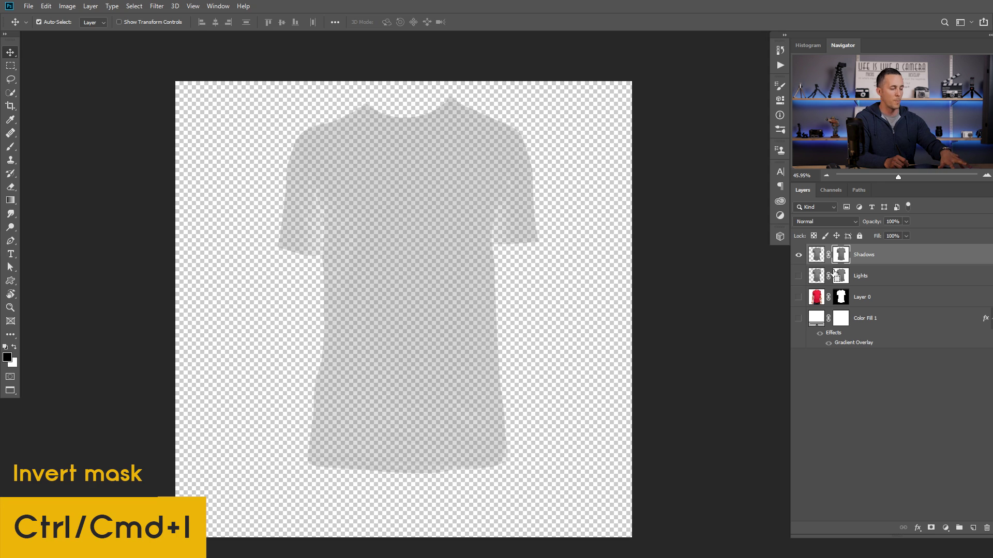
{"action": "key", "text": "ctrl+i"}
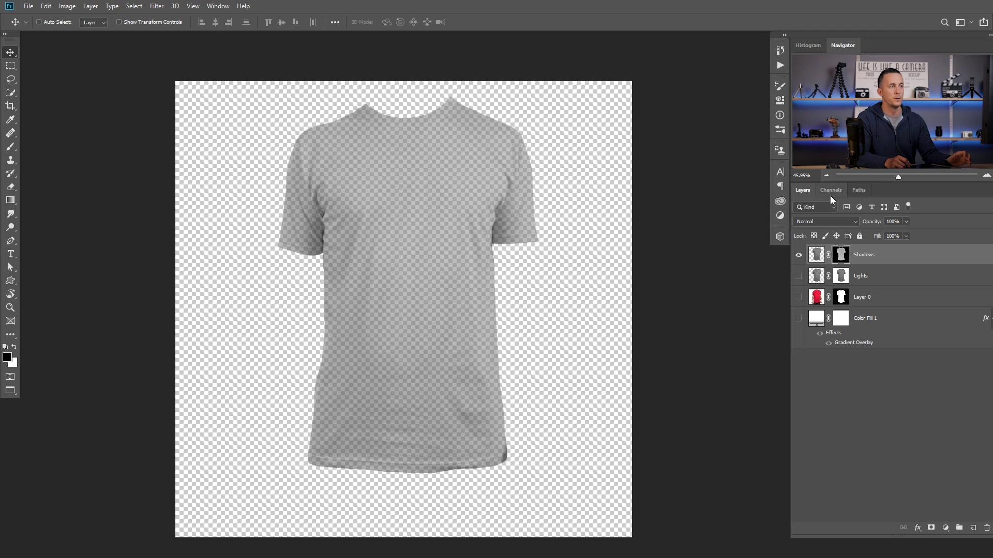
Replace the Shadows layer's mask with a new one made from the inverted RGB channel luminosity selection.
{"action": "right_click", "coordinate": [846, 253]}
{"action": "left_click", "coordinate": [862, 277]}
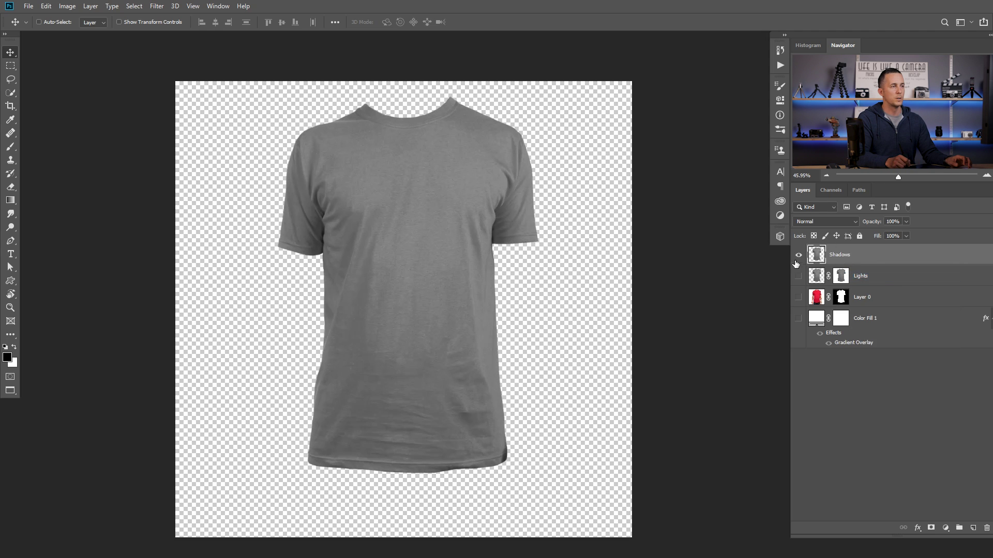
{"action": "left_click", "coordinate": [831, 190]}
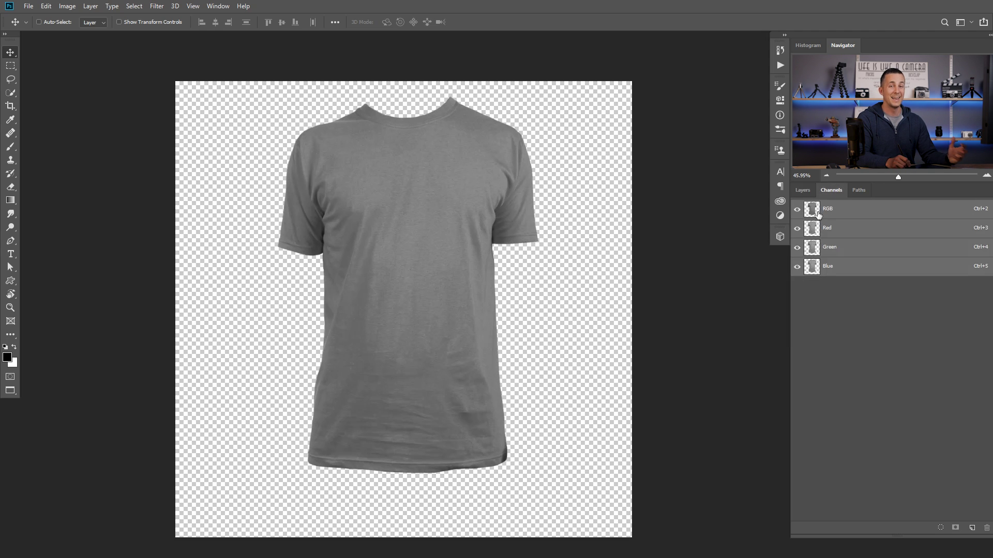
{"action": "key", "text": "ctrl"}
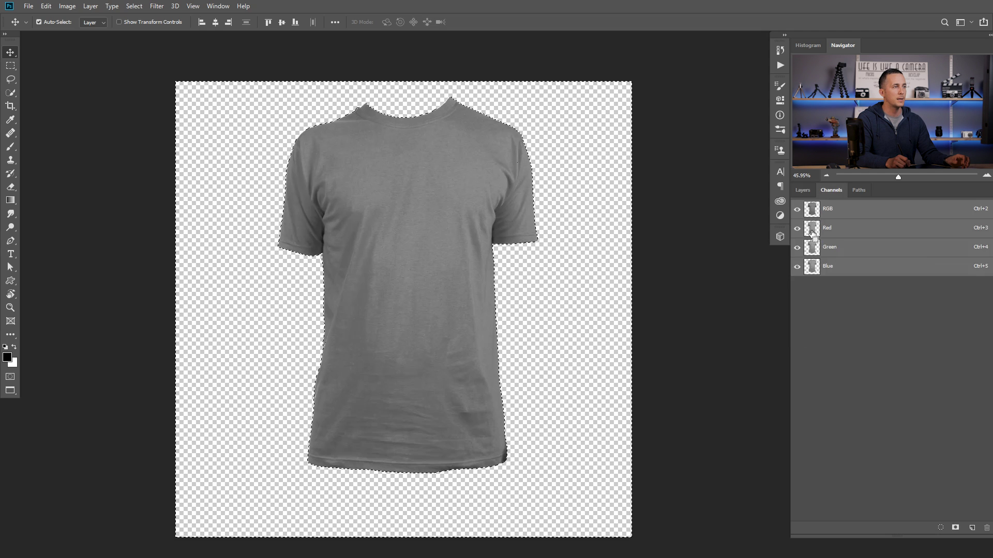
{"action": "left_click", "coordinate": [814, 212], "text": "ctrl"}
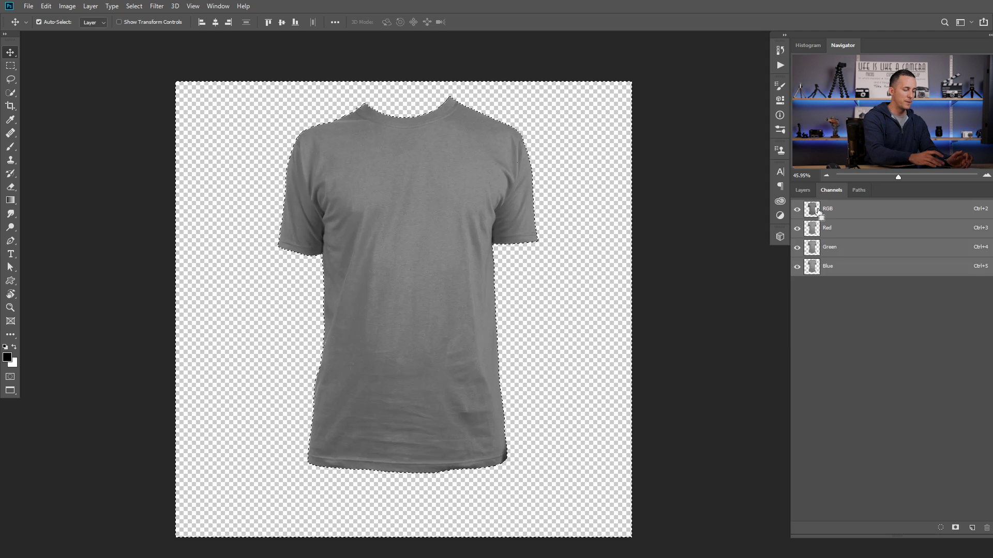
{"action": "key", "text": "ctrl+shift+i"}
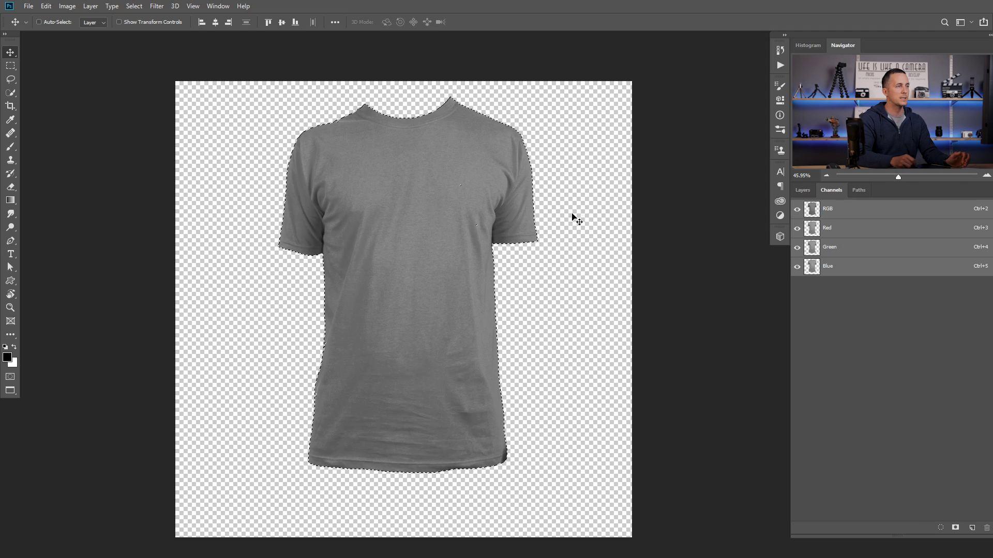
{"action": "left_click", "coordinate": [802, 189]}
{"action": "left_click", "coordinate": [931, 528]}
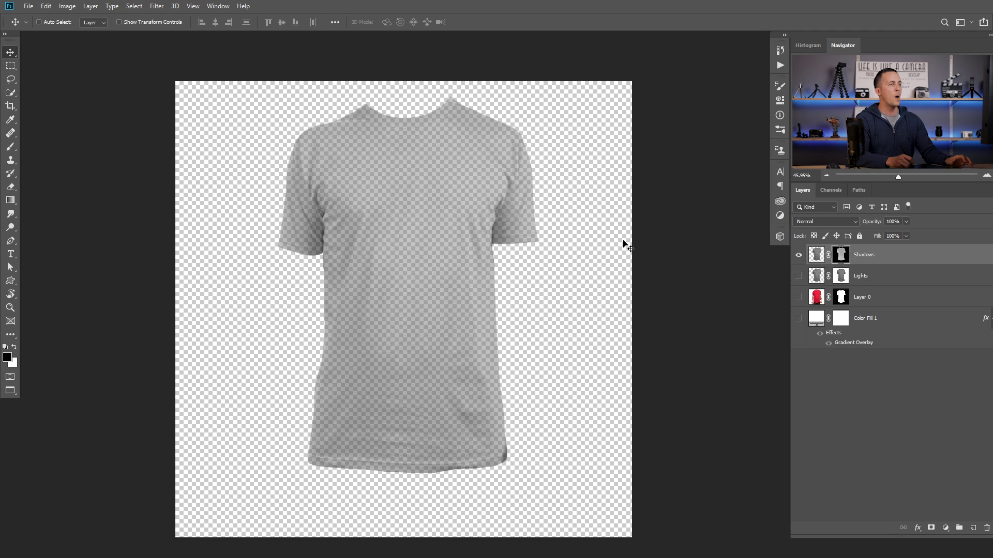
Make the Lights layer visible and display its mask alone on the canvas.
{"action": "left_click", "coordinate": [798, 276]}
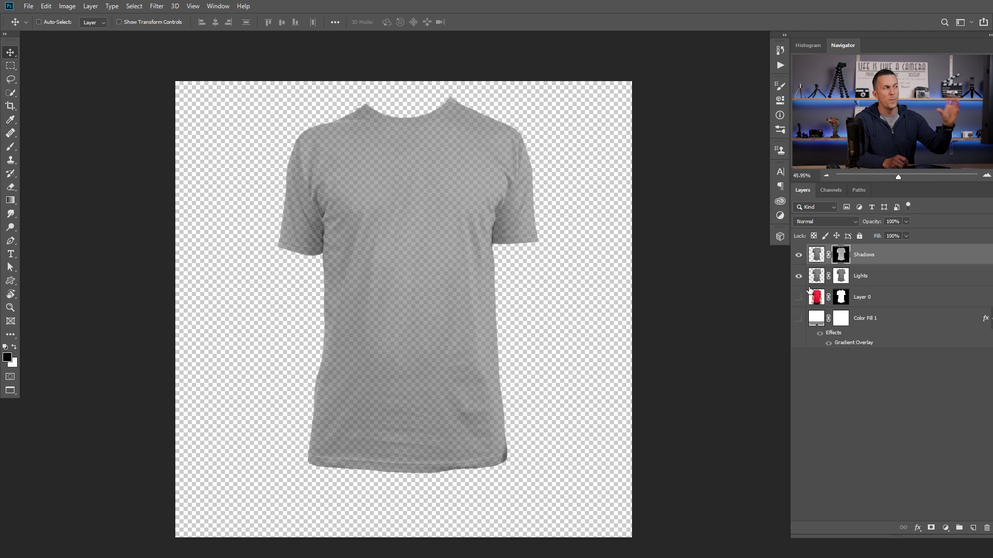
{"action": "left_click", "coordinate": [841, 277]}
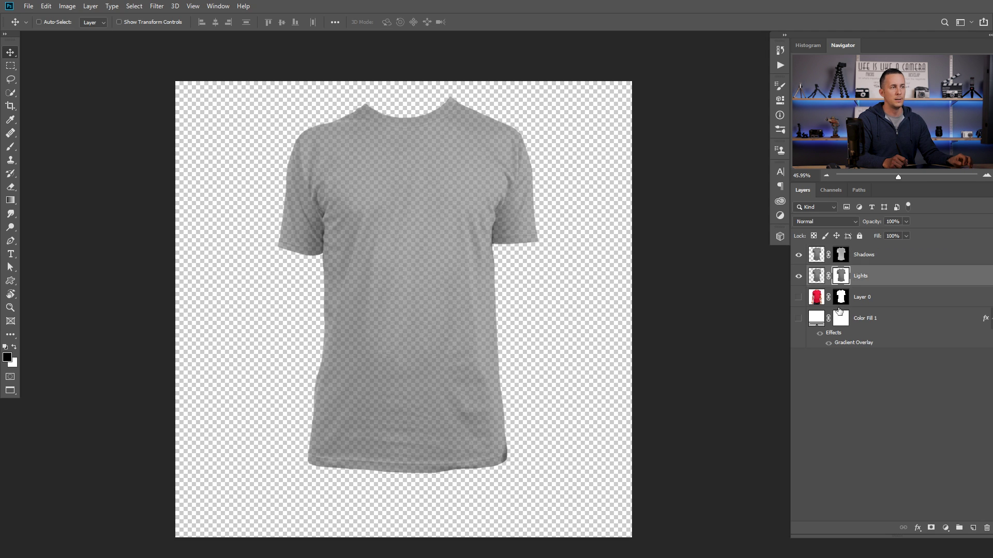
{"action": "left_click", "coordinate": [841, 277], "text": "alt"}
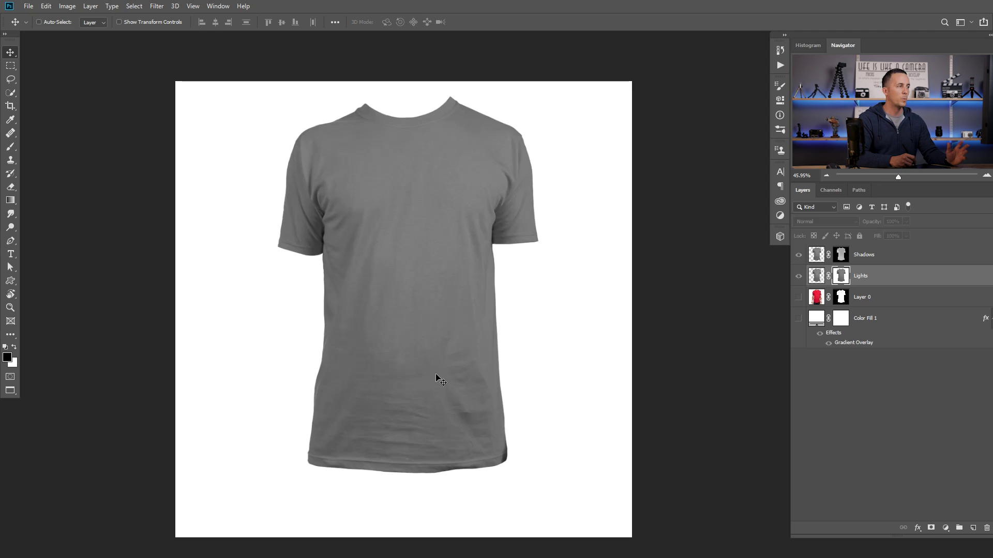
Darken the Lights layer's mask with Levels by raising the black input level to 74.
{"action": "key", "text": "ctrl"}
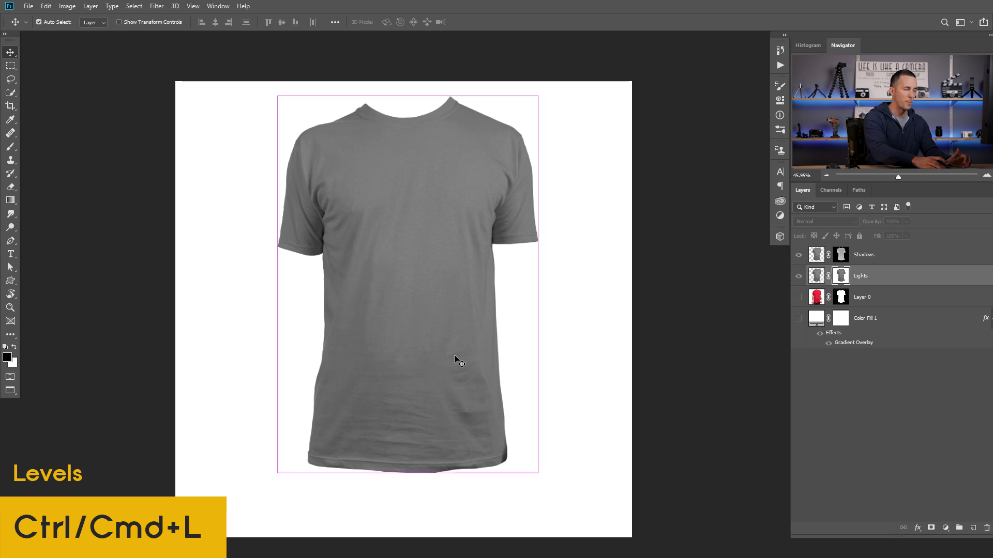
{"action": "key", "text": "ctrl+l"}
{"action": "left_click_drag", "start_coordinate": [623, 125], "coordinate": [627, 211]}
{"action": "mouse_move", "coordinate": [558, 322]}
{"action": "left_mouse_down"}
{"action": "mouse_move", "coordinate": [588, 321]}
{"action": "mouse_move", "coordinate": [559, 321]}
{"action": "left_mouse_up"}
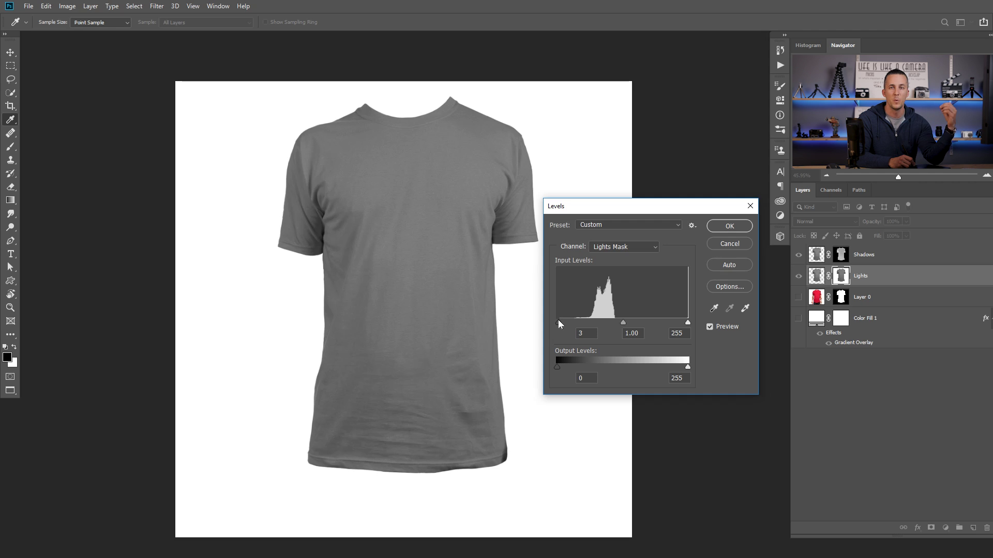
{"action": "left_click_drag", "start_coordinate": [562, 322], "coordinate": [593, 326]}
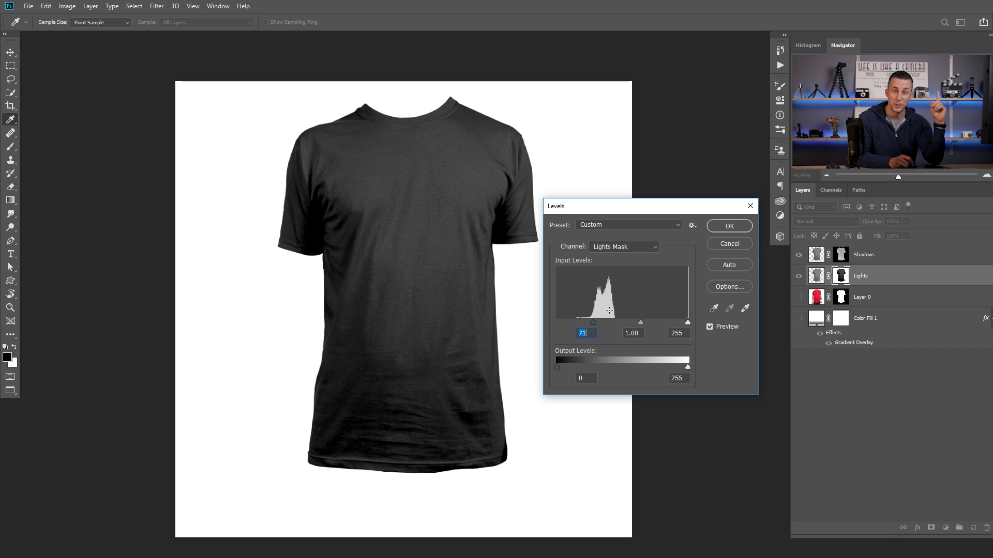
{"action": "left_click_drag", "start_coordinate": [594, 322], "coordinate": [591, 321]}
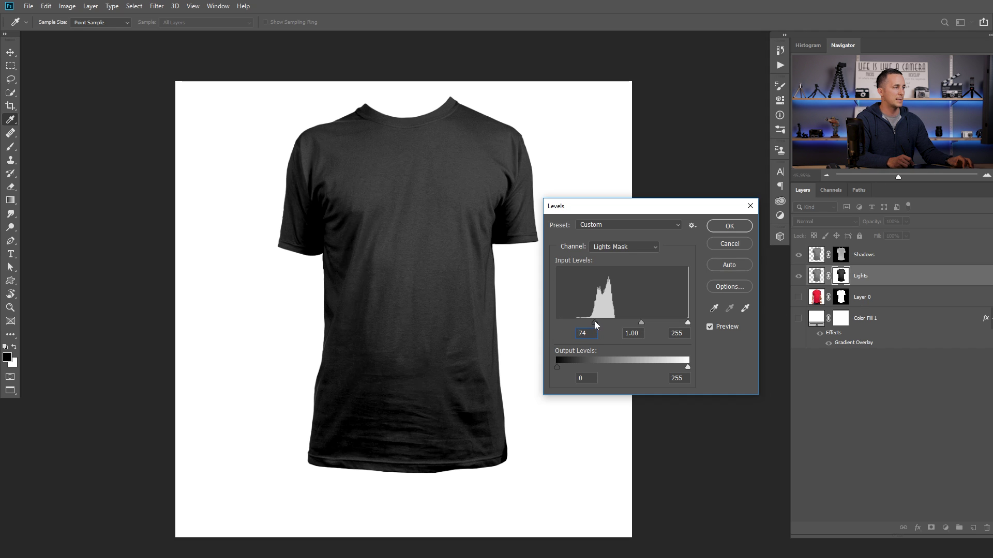
{"action": "left_click", "coordinate": [729, 226]}
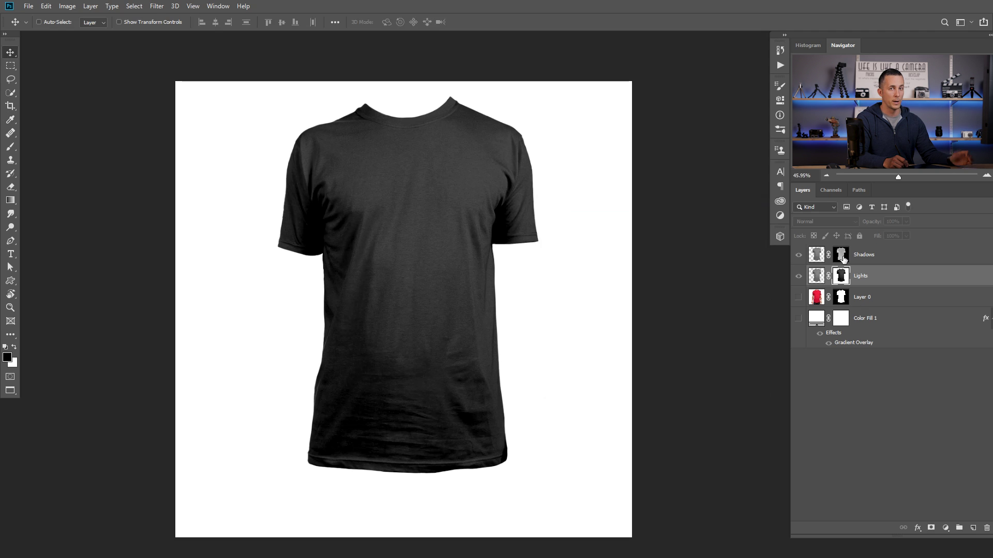
Display the Shadows layer's mask alone and darken it with Levels, setting the black input level to 130.
{"action": "left_click", "coordinate": [843, 256]}
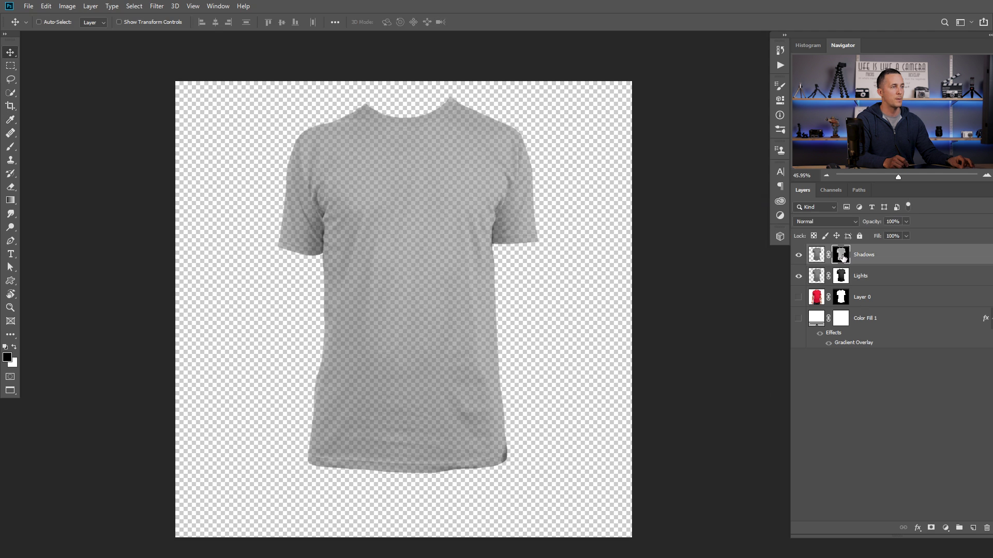
{"action": "left_click", "coordinate": [842, 256], "text": "alt"}
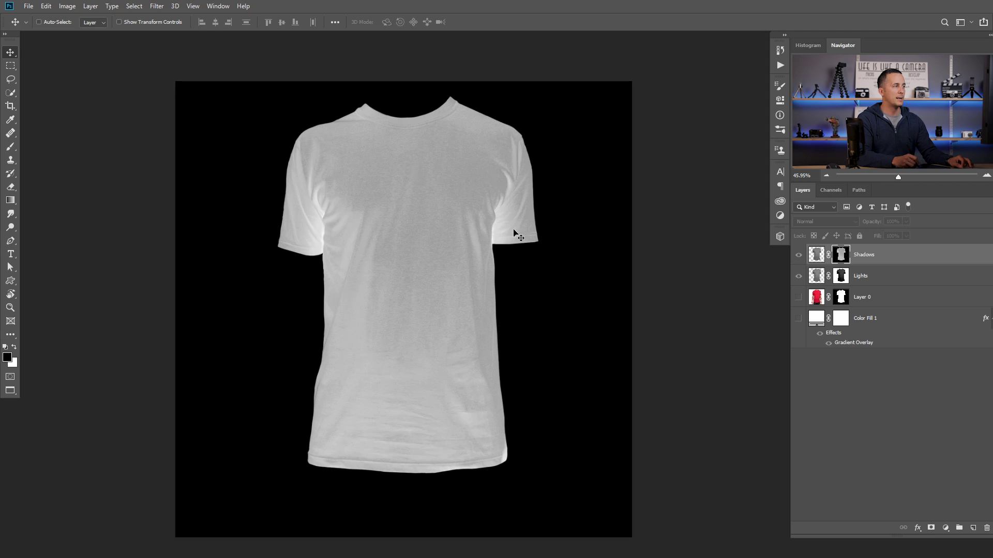
{"action": "key", "text": "ctrl"}
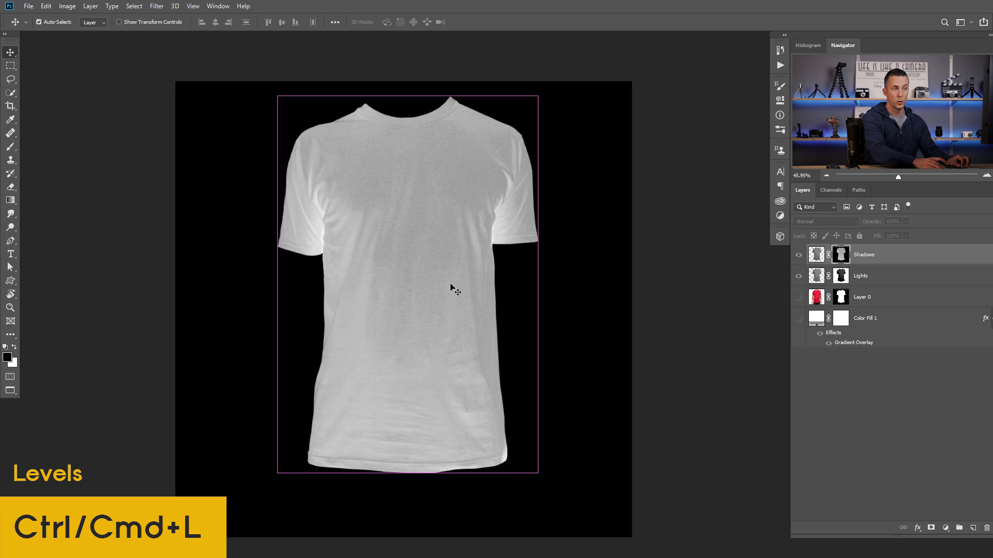
{"action": "key", "text": "ctrl+l"}
{"action": "left_click_drag", "start_coordinate": [623, 210], "coordinate": [634, 215]}
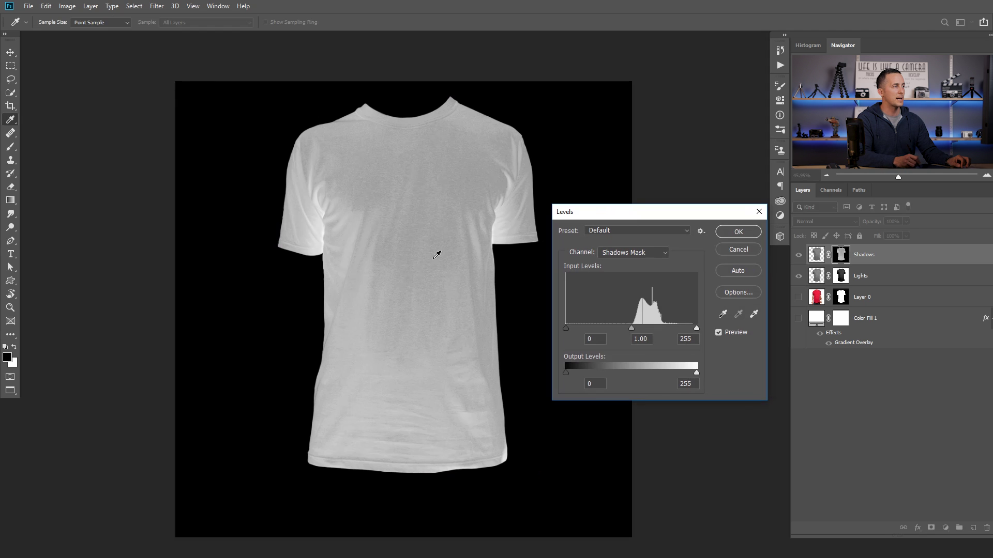
{"action": "left_click_drag", "start_coordinate": [566, 327], "coordinate": [633, 327]}
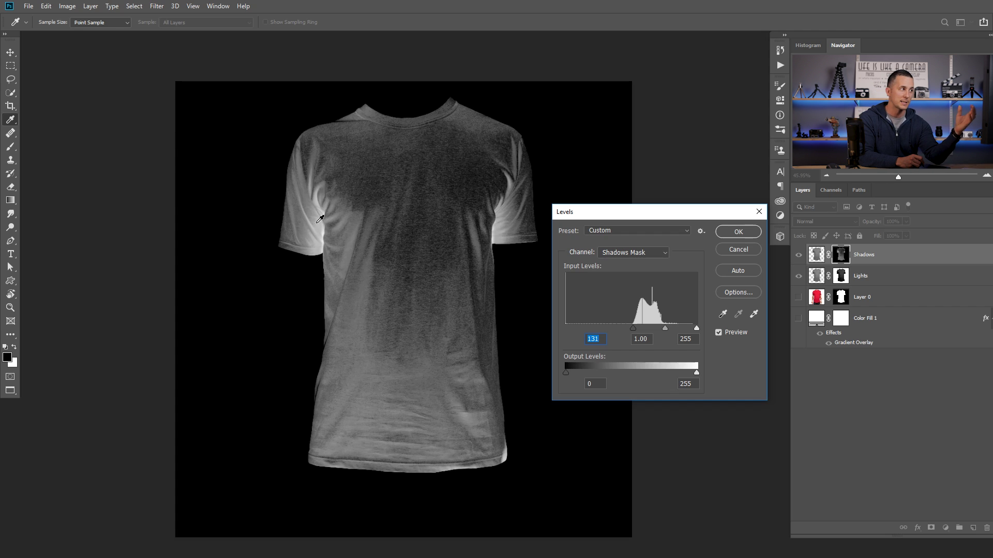
{"action": "mouse_move", "coordinate": [635, 328]}
{"action": "left_mouse_down"}
{"action": "mouse_move", "coordinate": [648, 329]}
{"action": "mouse_move", "coordinate": [632, 331]}
{"action": "left_mouse_up"}
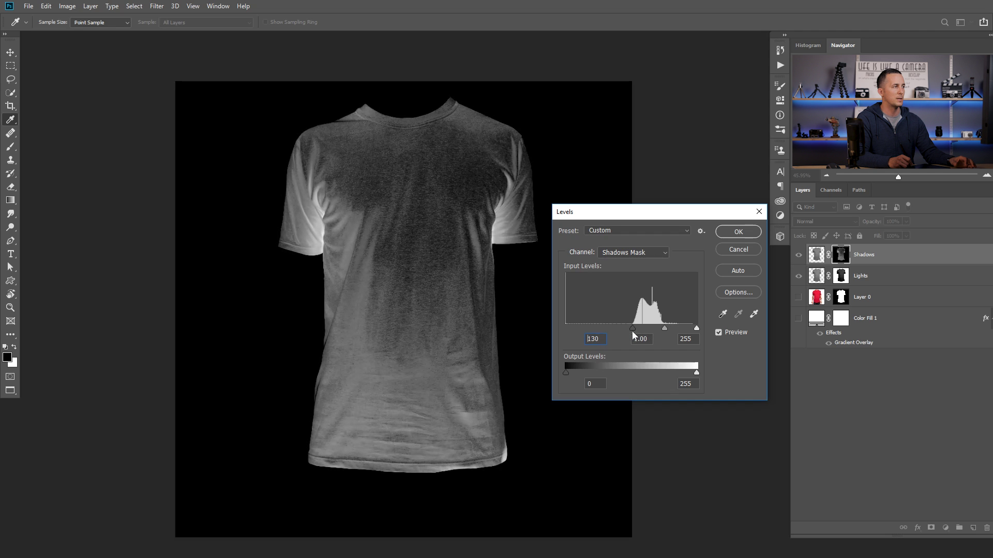
{"action": "key", "text": "Down"}
{"action": "left_click", "coordinate": [737, 233]}
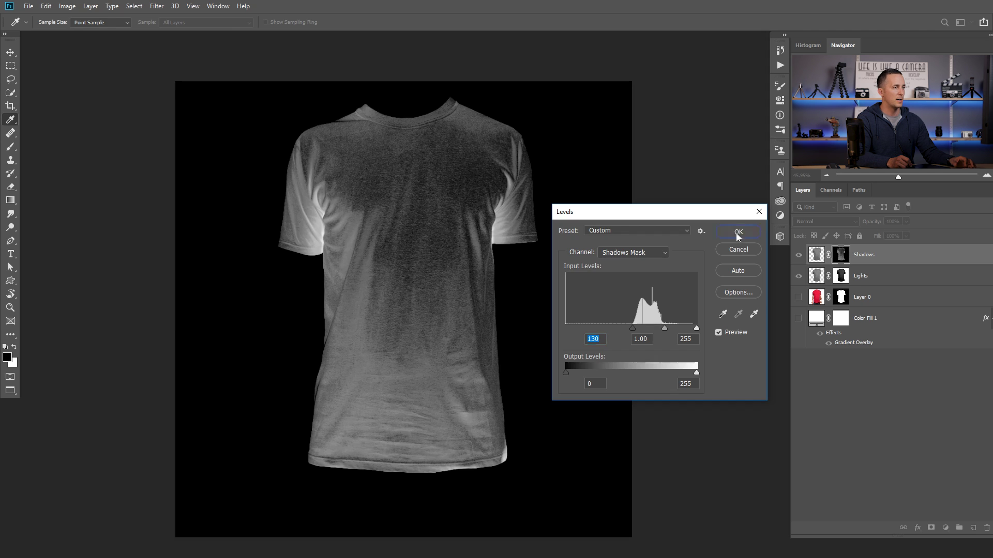
Leave the mask-only view of the Shadows layer and make the Color Fill 1 background layer visible.
{"action": "left_click", "coordinate": [816, 256]}
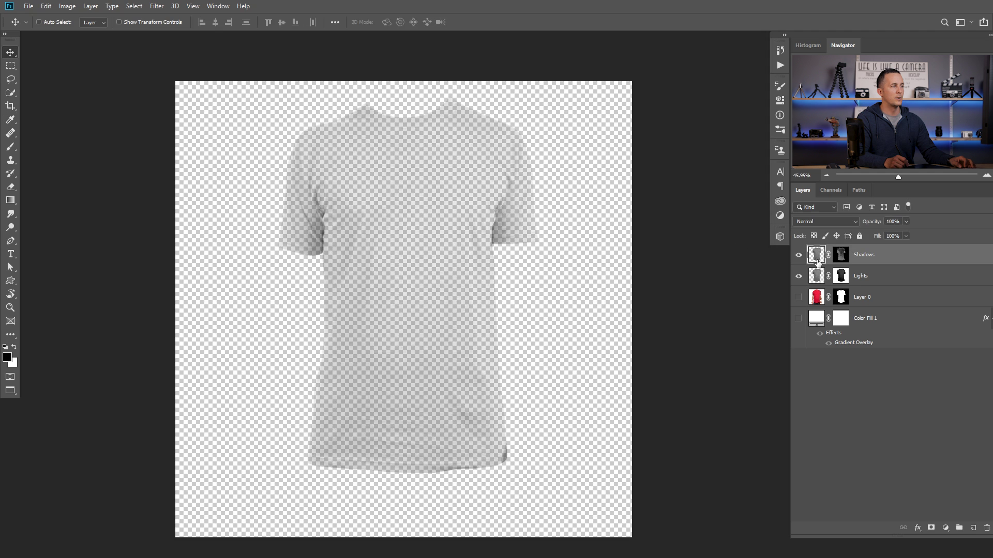
{"action": "mouse_move", "coordinate": [796, 253]}
{"action": "left_mouse_down"}
{"action": "mouse_move", "coordinate": [794, 291]}
{"action": "mouse_move", "coordinate": [798, 255]}
{"action": "left_mouse_up"}
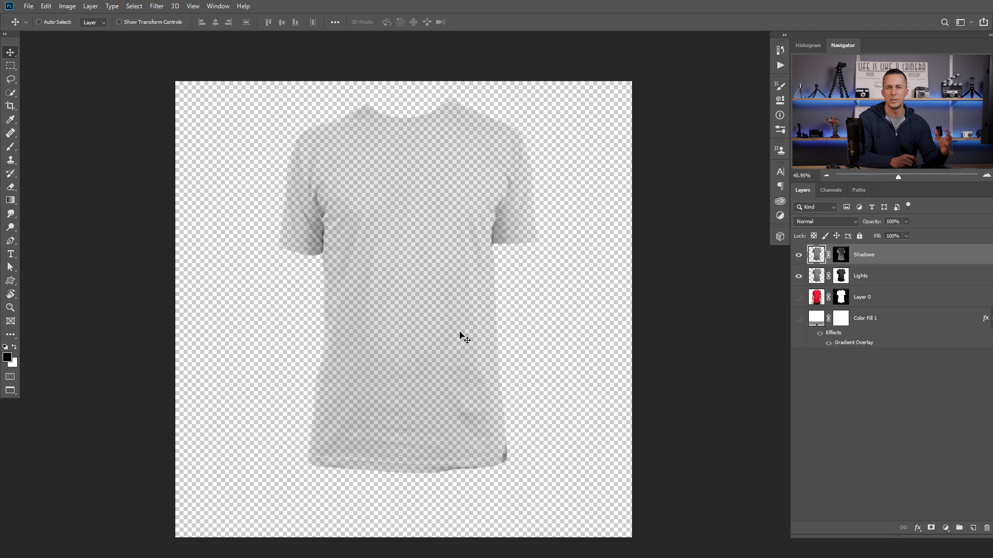
{"action": "left_click", "coordinate": [799, 319]}
{"action": "left_click", "coordinate": [809, 320]}
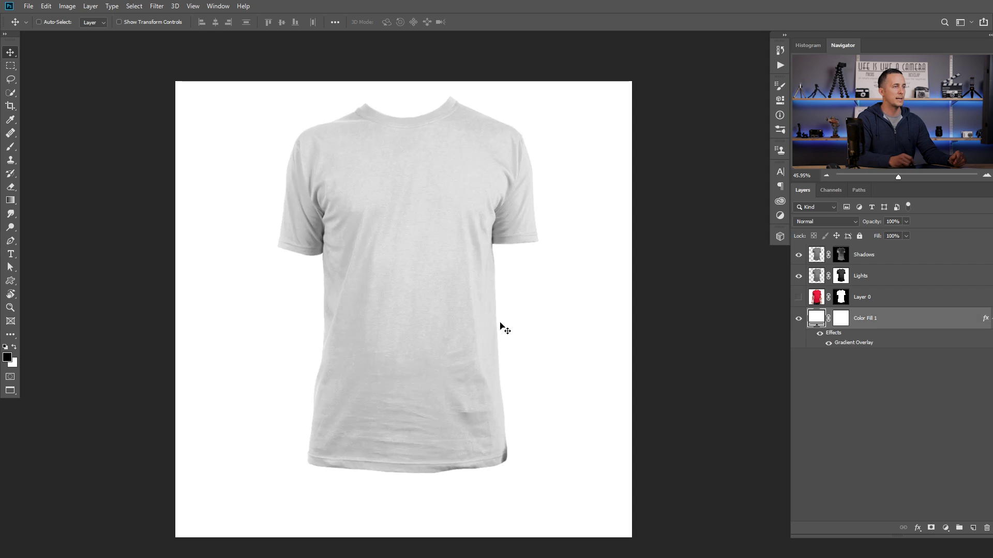
Add a Solid Color fill layer in off-white #f9f9f9 above Layer 0 and replace its mask with a copy of Layer 0's mask.
{"action": "left_click", "coordinate": [816, 298]}
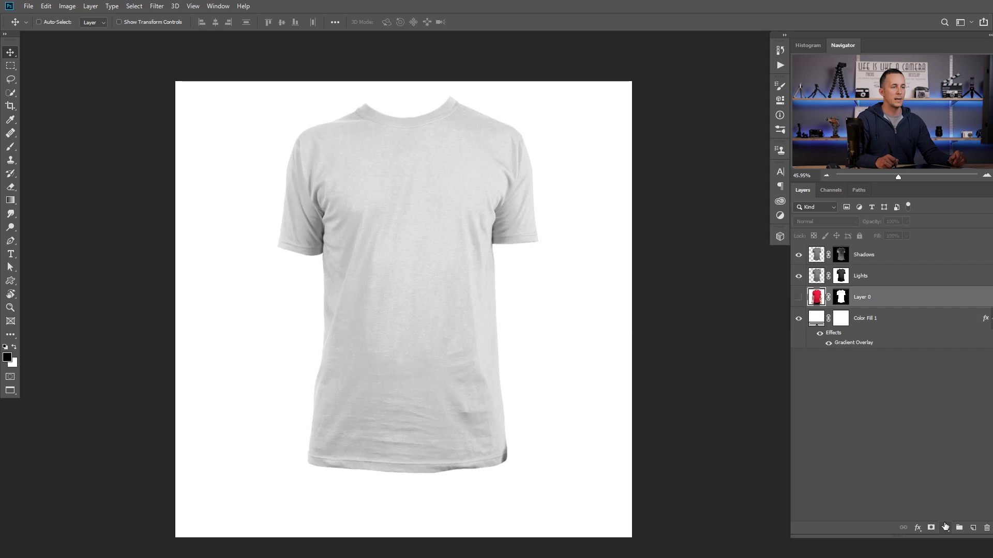
{"action": "left_click", "coordinate": [945, 526]}
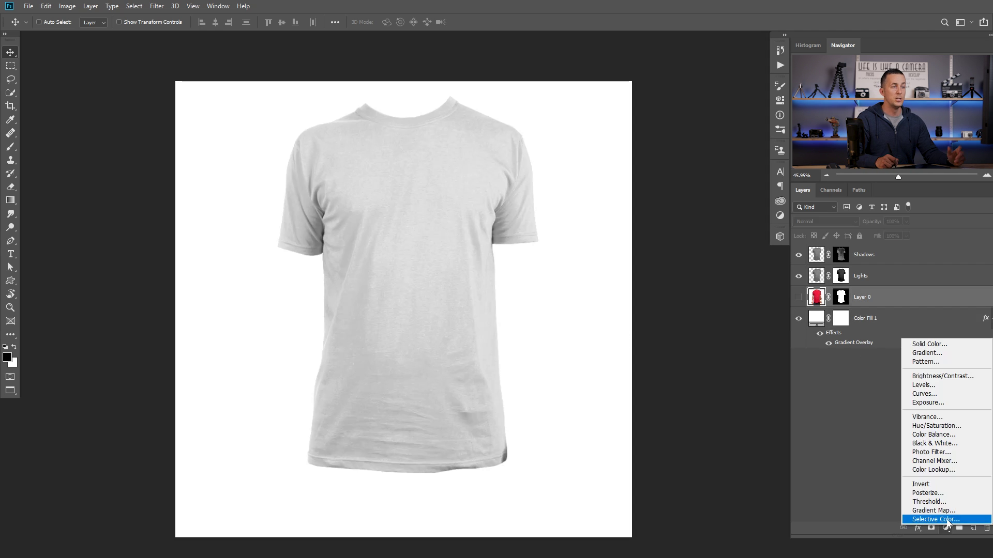
{"action": "left_click", "coordinate": [926, 345]}
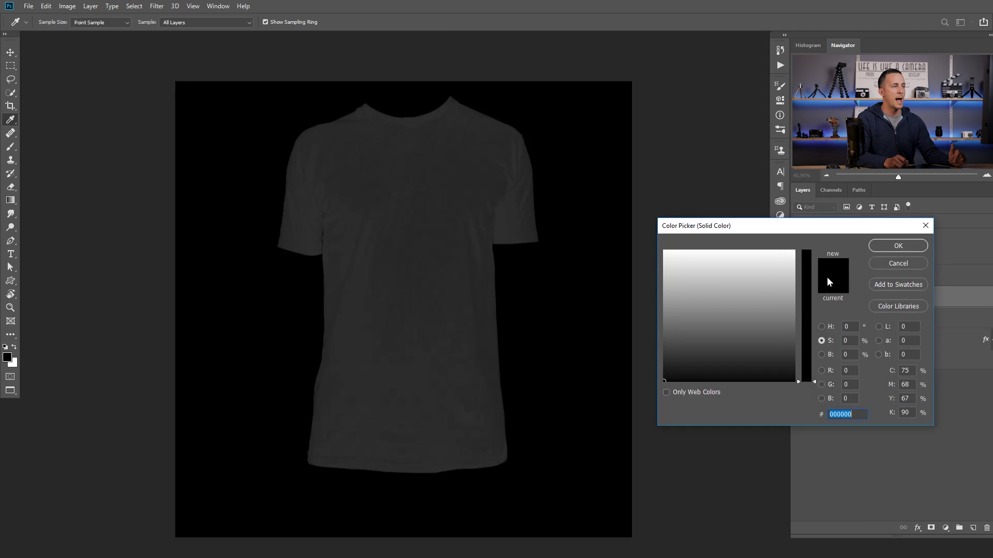
{"action": "left_click", "coordinate": [775, 253]}
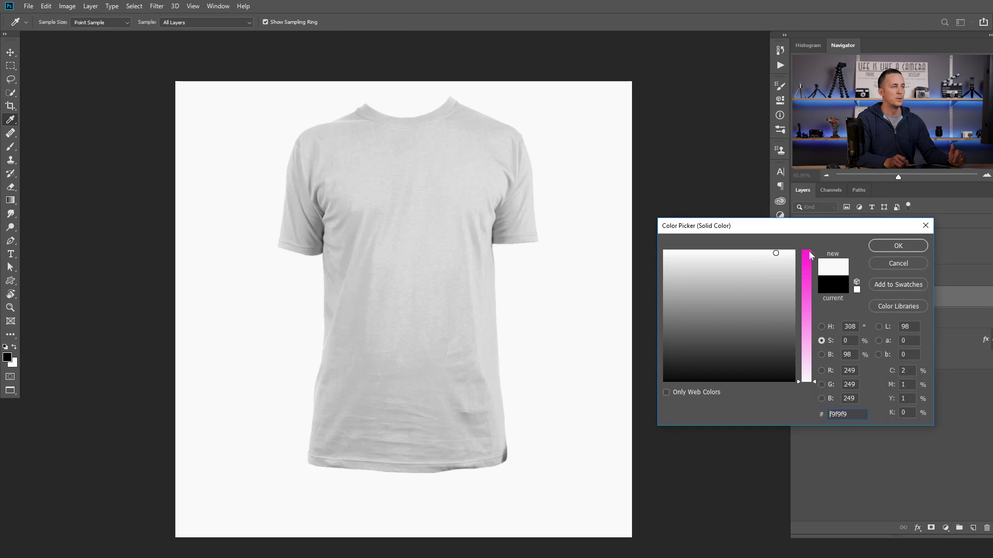
{"action": "left_click", "coordinate": [892, 247]}
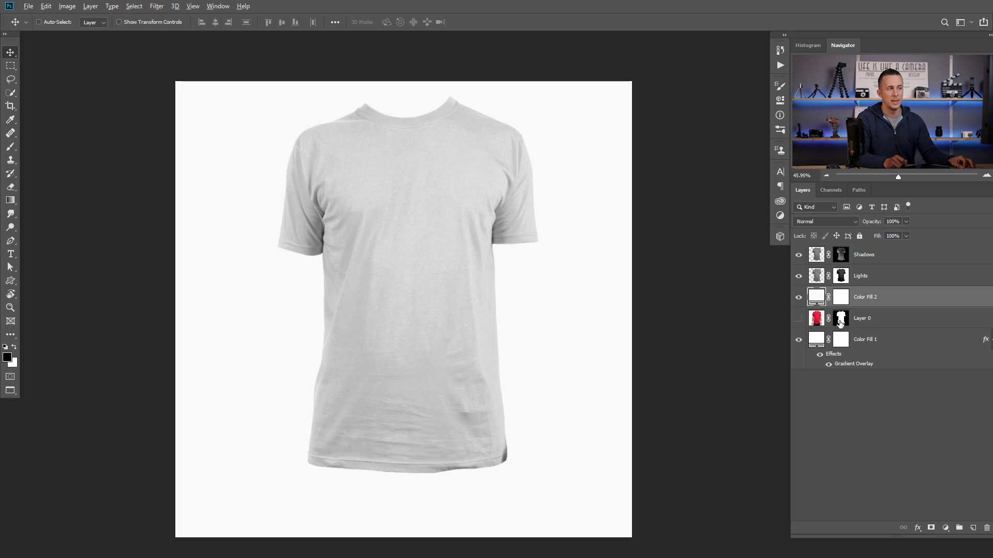
{"action": "left_click_drag", "start_coordinate": [840, 322], "coordinate": [847, 302]}
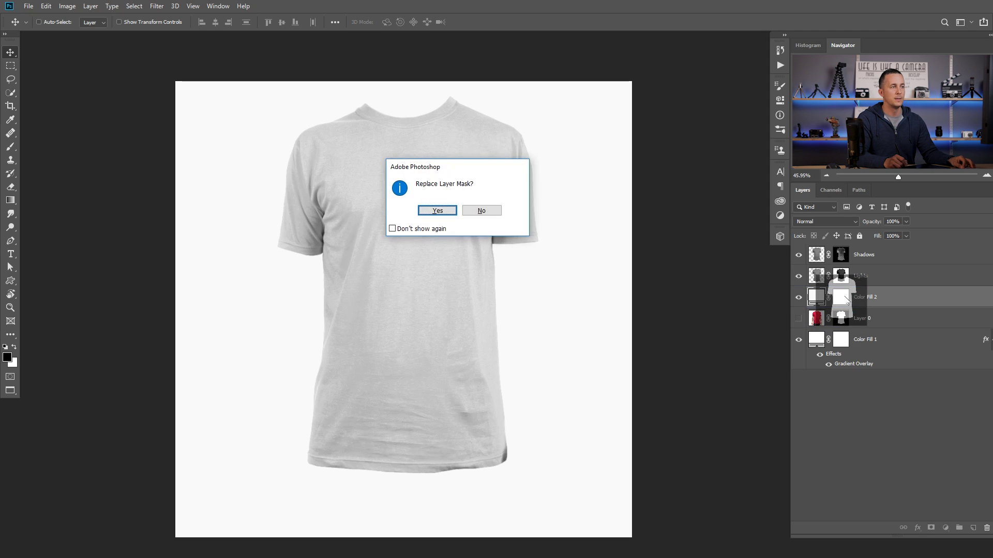
{"action": "left_click", "coordinate": [437, 211]}
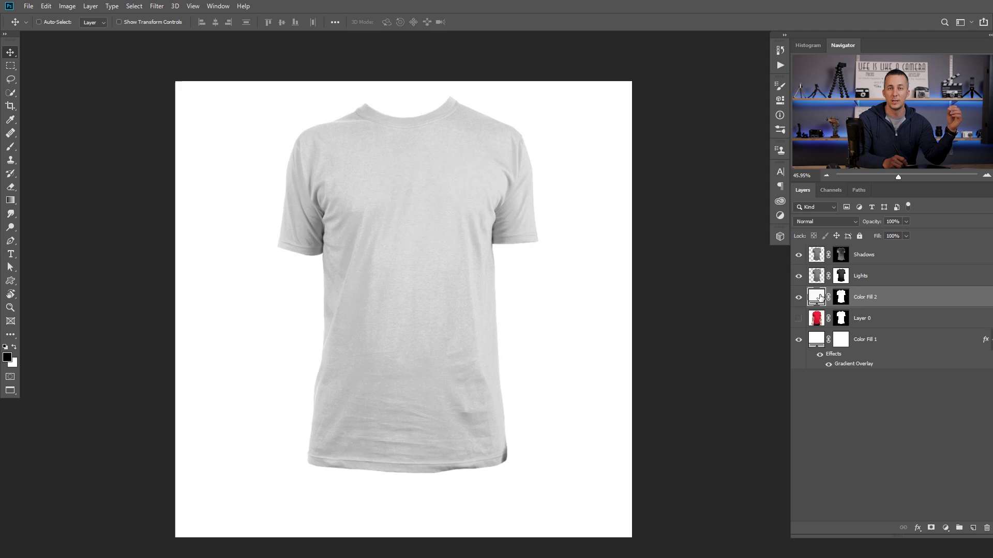
Set the Shadows layer's blend mode to Multiply.
{"action": "left_click", "coordinate": [822, 257]}
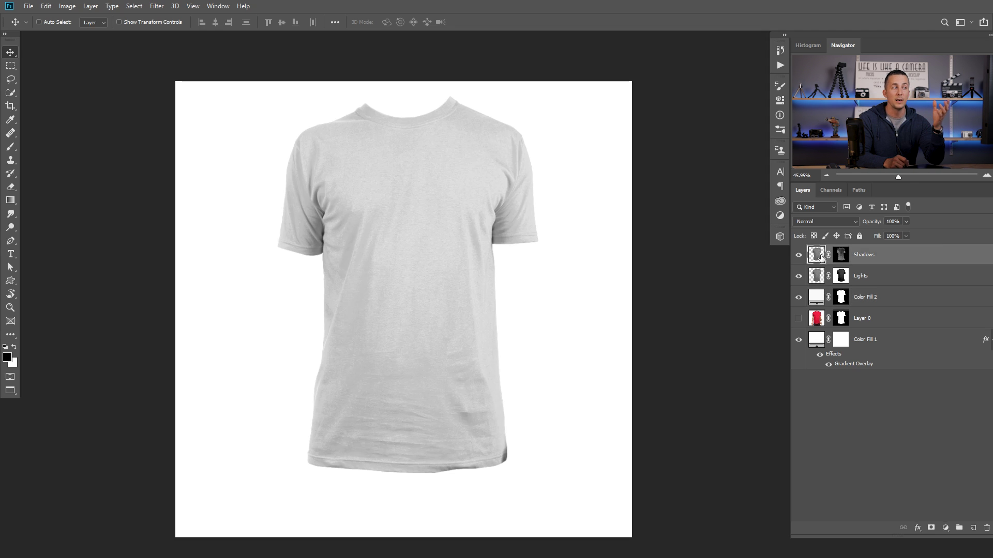
{"action": "left_click", "coordinate": [827, 223]}
{"action": "left_click", "coordinate": [811, 256]}
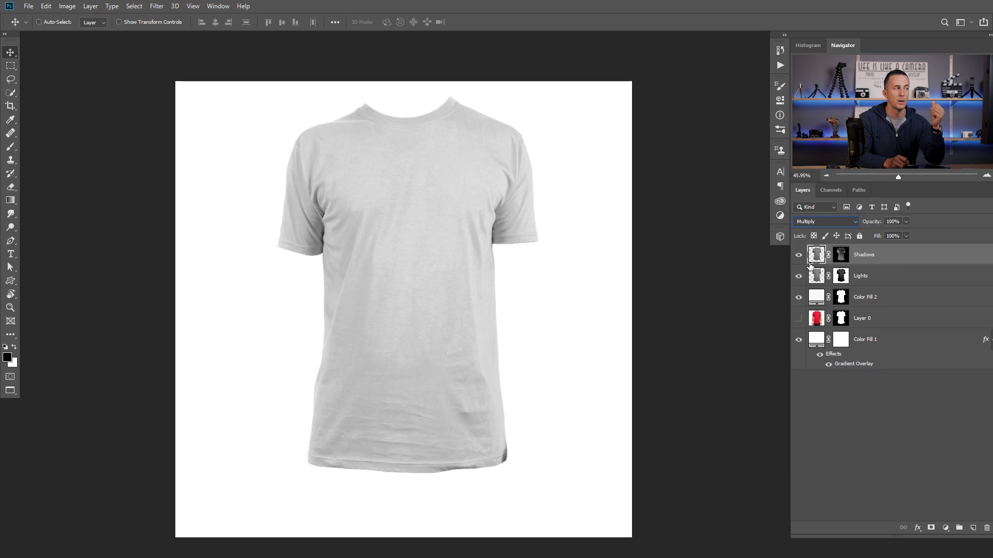
Try several shirt colours on the Color Fill 2 layer and settle on dark blue #1e3589.
{"action": "double_click", "coordinate": [816, 298]}
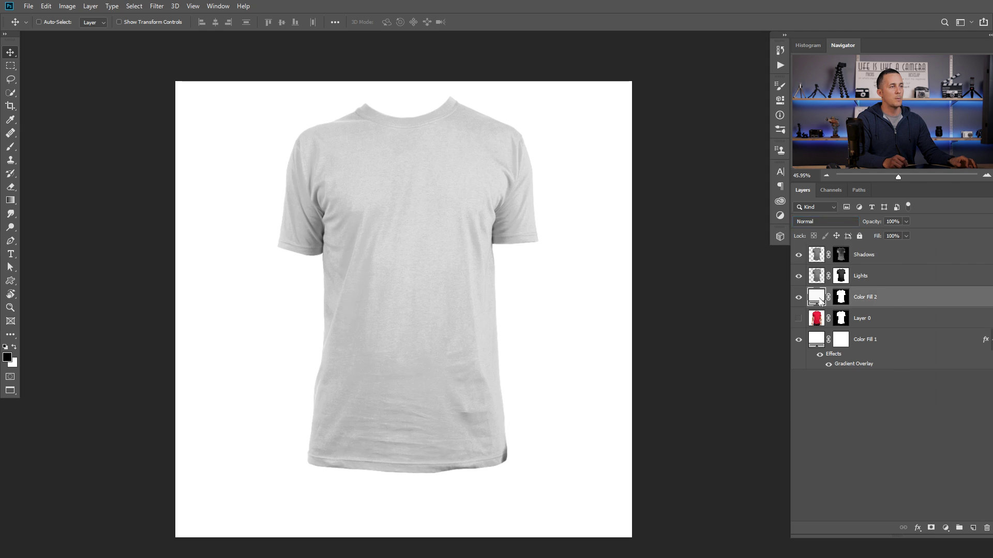
{"action": "left_click_drag", "start_coordinate": [813, 231], "coordinate": [790, 226]}
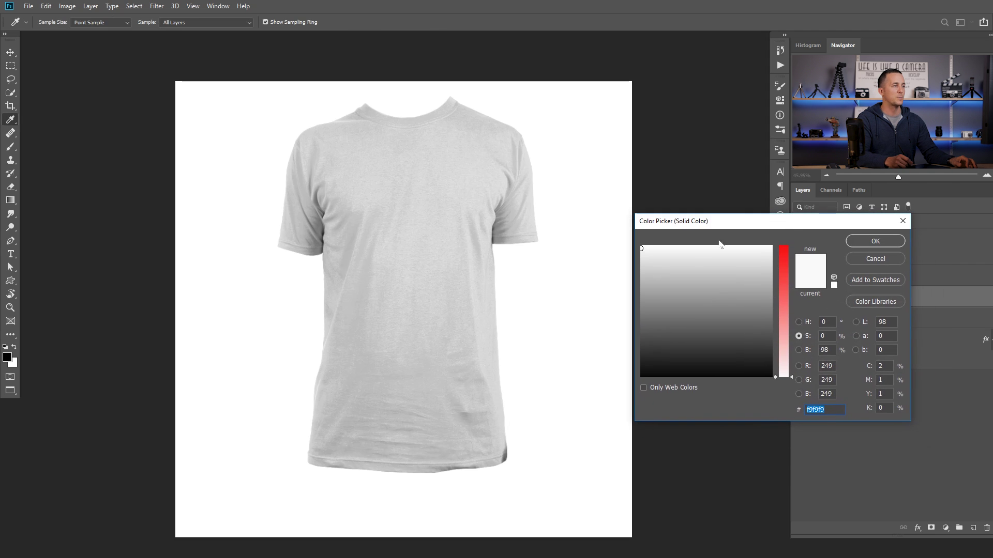
{"action": "mouse_move", "coordinate": [659, 258]}
{"action": "left_mouse_down"}
{"action": "mouse_move", "coordinate": [648, 382]}
{"action": "mouse_move", "coordinate": [685, 322]}
{"action": "mouse_move", "coordinate": [681, 244]}
{"action": "mouse_move", "coordinate": [690, 309]}
{"action": "left_mouse_up"}
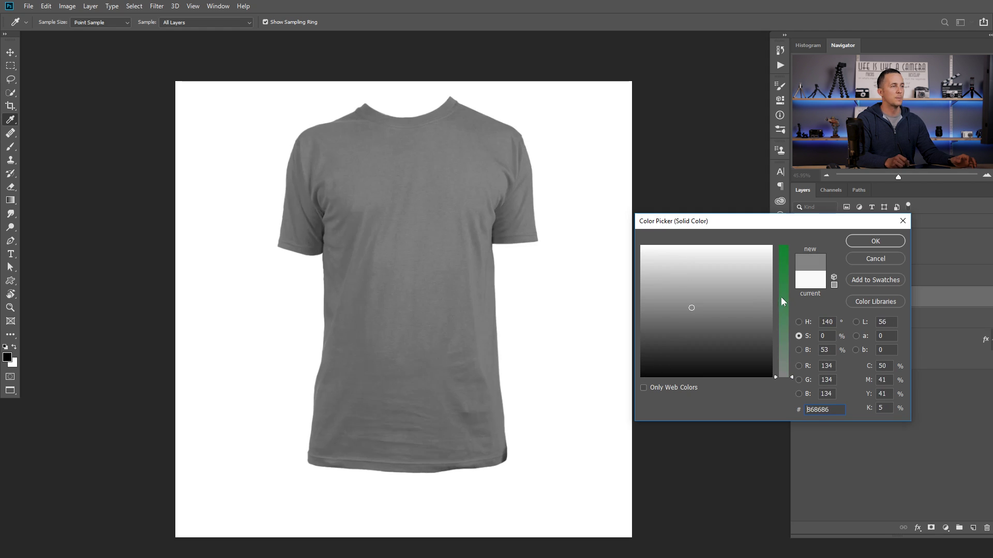
{"action": "left_click_drag", "start_coordinate": [782, 301], "coordinate": [782, 297]}
{"action": "mouse_move", "coordinate": [712, 296]}
{"action": "left_mouse_down"}
{"action": "mouse_move", "coordinate": [740, 269]}
{"action": "mouse_move", "coordinate": [681, 267]}
{"action": "mouse_move", "coordinate": [652, 284]}
{"action": "mouse_move", "coordinate": [750, 310]}
{"action": "mouse_move", "coordinate": [738, 297]}
{"action": "mouse_move", "coordinate": [665, 284]}
{"action": "mouse_move", "coordinate": [754, 266]}
{"action": "mouse_move", "coordinate": [736, 277]}
{"action": "mouse_move", "coordinate": [670, 280]}
{"action": "mouse_move", "coordinate": [718, 312]}
{"action": "mouse_move", "coordinate": [742, 348]}
{"action": "mouse_move", "coordinate": [746, 331]}
{"action": "mouse_move", "coordinate": [658, 358]}
{"action": "mouse_move", "coordinate": [654, 375]}
{"action": "mouse_move", "coordinate": [652, 357]}
{"action": "mouse_move", "coordinate": [745, 335]}
{"action": "mouse_move", "coordinate": [677, 282]}
{"action": "mouse_move", "coordinate": [757, 268]}
{"action": "mouse_move", "coordinate": [715, 253]}
{"action": "left_mouse_up"}
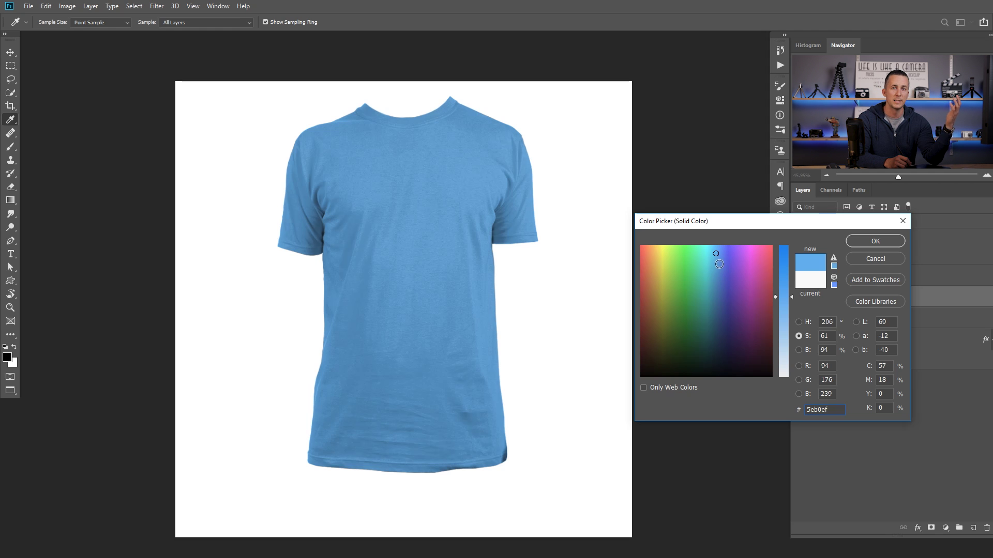
{"action": "mouse_move", "coordinate": [721, 273]}
{"action": "left_mouse_down"}
{"action": "mouse_move", "coordinate": [716, 263]}
{"action": "mouse_move", "coordinate": [667, 259]}
{"action": "mouse_move", "coordinate": [748, 276]}
{"action": "mouse_move", "coordinate": [660, 279]}
{"action": "mouse_move", "coordinate": [731, 328]}
{"action": "mouse_move", "coordinate": [720, 377]}
{"action": "mouse_move", "coordinate": [726, 280]}
{"action": "mouse_move", "coordinate": [741, 349]}
{"action": "left_mouse_up"}
{"action": "left_click_drag", "start_coordinate": [781, 301], "coordinate": [781, 377]}
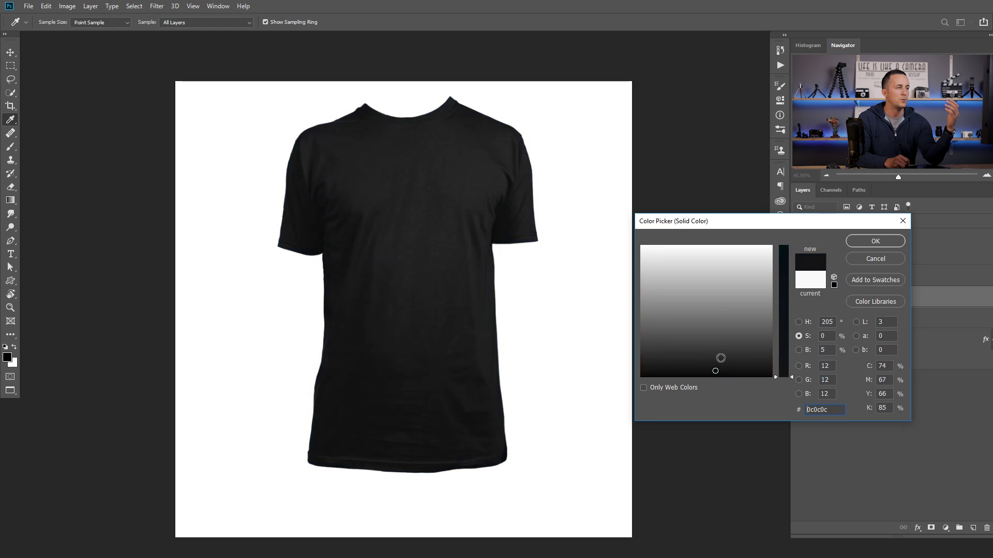
{"action": "left_click_drag", "start_coordinate": [721, 358], "coordinate": [723, 248]}
{"action": "left_click_drag", "start_coordinate": [776, 296], "coordinate": [772, 291]}
{"action": "mouse_move", "coordinate": [683, 273]}
{"action": "left_mouse_down"}
{"action": "mouse_move", "coordinate": [654, 272]}
{"action": "mouse_move", "coordinate": [650, 250]}
{"action": "left_mouse_up"}
{"action": "left_click_drag", "start_coordinate": [776, 302], "coordinate": [775, 336]}
{"action": "left_click_drag", "start_coordinate": [724, 290], "coordinate": [759, 265]}
{"action": "mouse_move", "coordinate": [773, 316]}
{"action": "left_mouse_down"}
{"action": "mouse_move", "coordinate": [776, 274]}
{"action": "mouse_move", "coordinate": [664, 296]}
{"action": "mouse_move", "coordinate": [761, 279]}
{"action": "mouse_move", "coordinate": [723, 306]}
{"action": "left_mouse_up"}
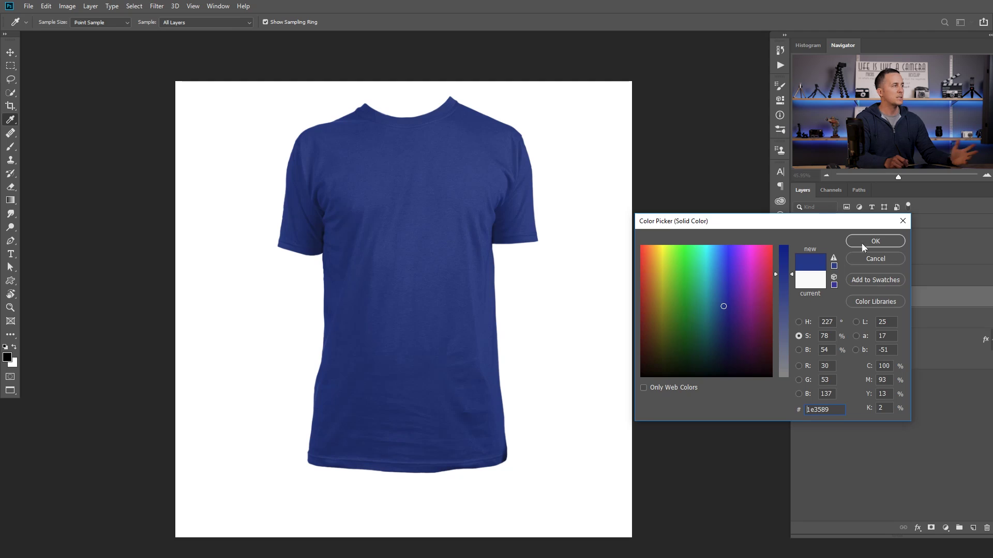
{"action": "left_click", "coordinate": [875, 241]}
Recolour the Color Fill 1 background layer to yellow #ecd56c.
{"action": "double_click", "coordinate": [816, 340]}
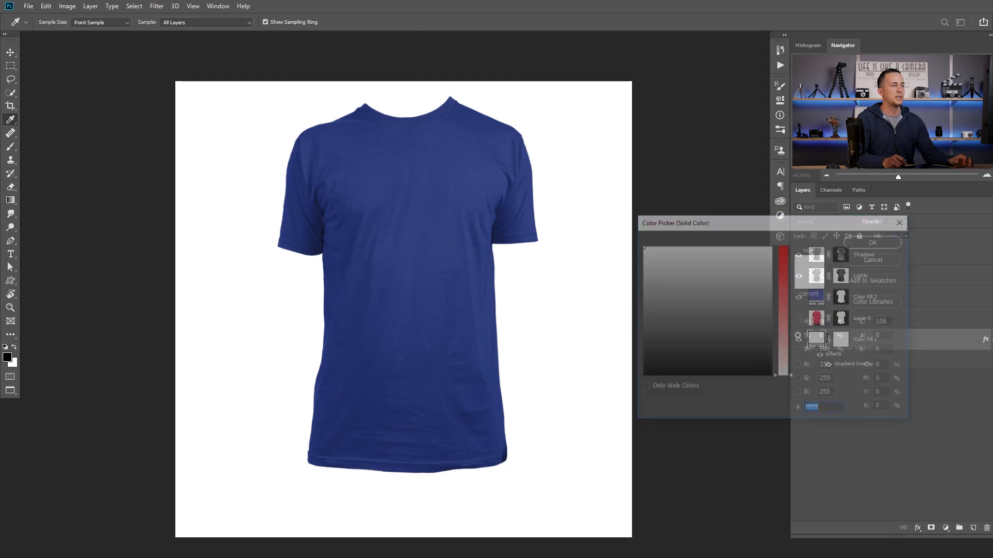
{"action": "left_click", "coordinate": [783, 308]}
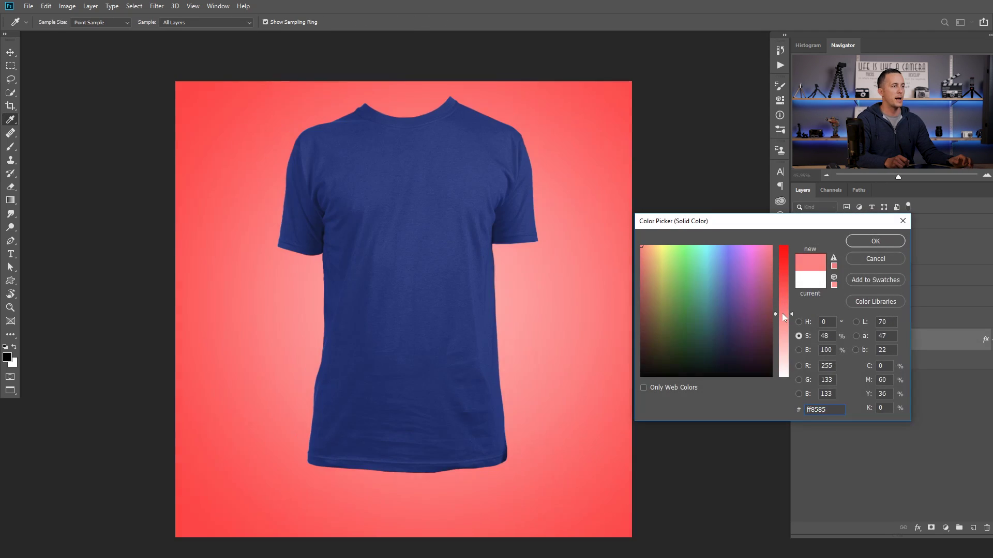
{"action": "type", "text": "e9df6b"}
{"action": "left_click_drag", "start_coordinate": [661, 257], "coordinate": [658, 255]}
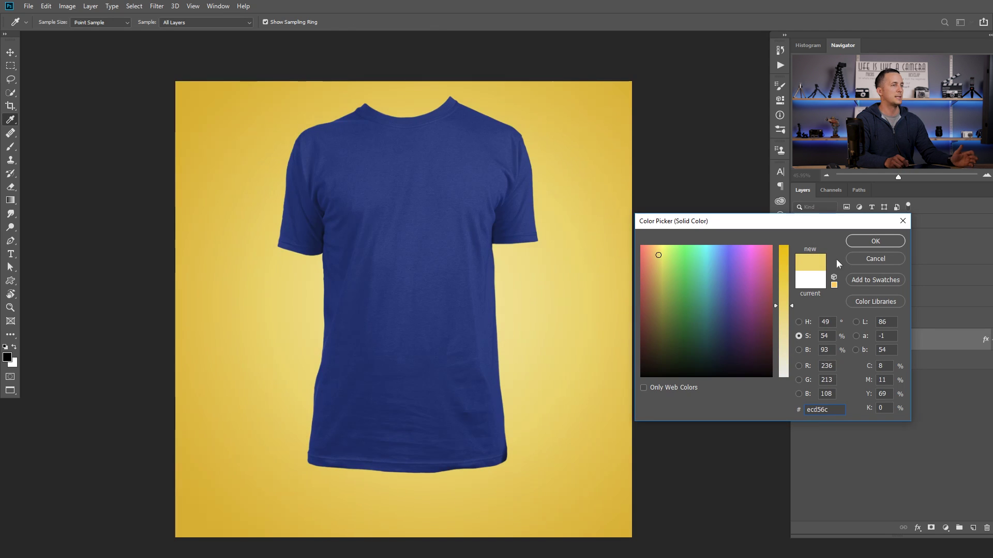
{"action": "left_click", "coordinate": [875, 240]}
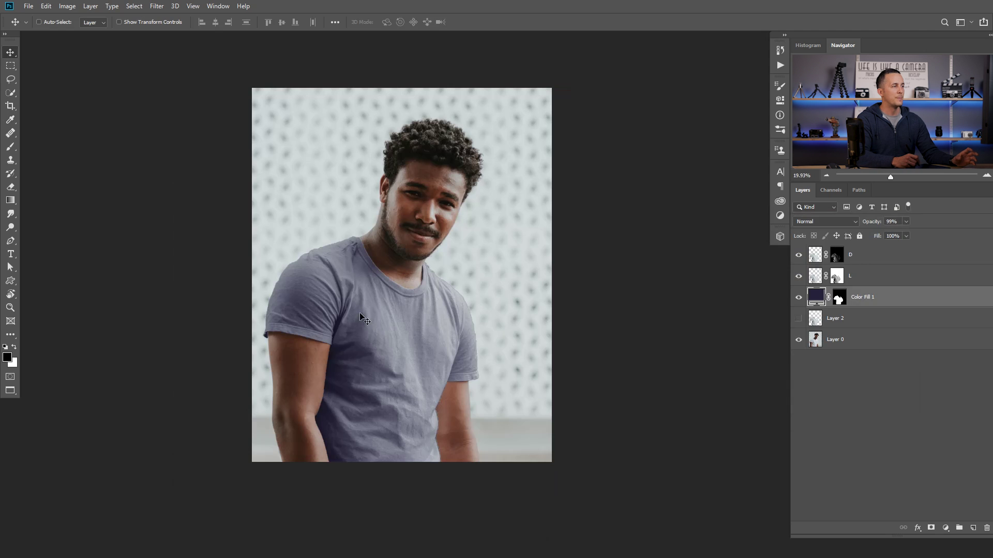
In the portrait document, hide the Color Fill 1, L and D layers to show the original white shirt.
{"action": "left_click", "coordinate": [798, 297]}
{"action": "left_click_drag", "start_coordinate": [798, 274], "coordinate": [798, 255]}
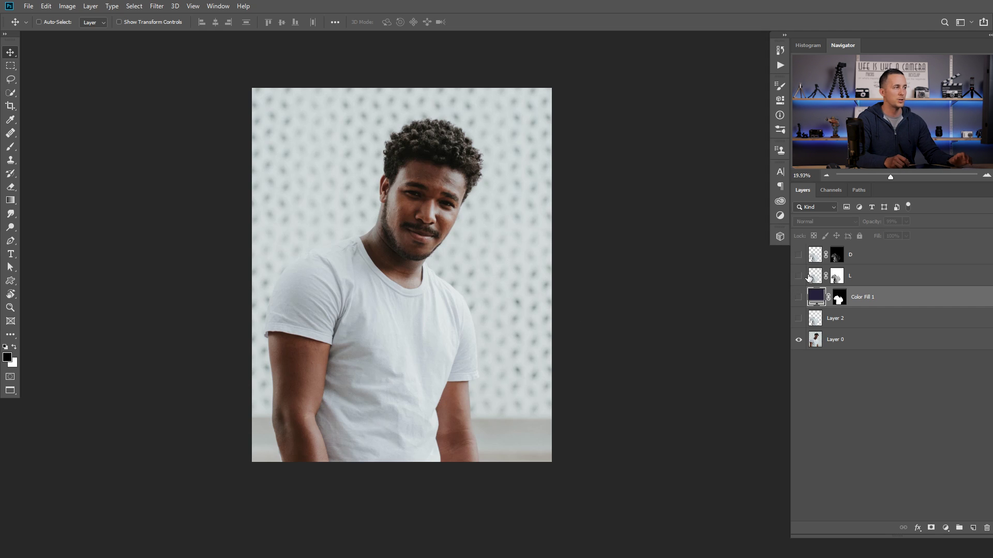
Show the D, L and Color Fill 1 layers again and recolour the shirt's Color Fill 1 to black #000000.
{"action": "left_click", "coordinate": [799, 255]}
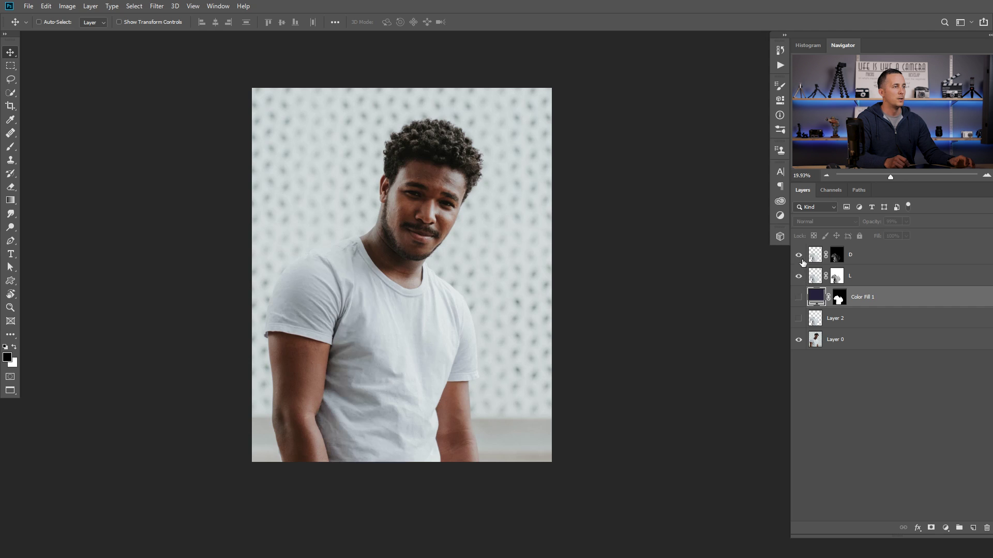
{"action": "left_click", "coordinate": [799, 297]}
{"action": "double_click", "coordinate": [816, 301]}
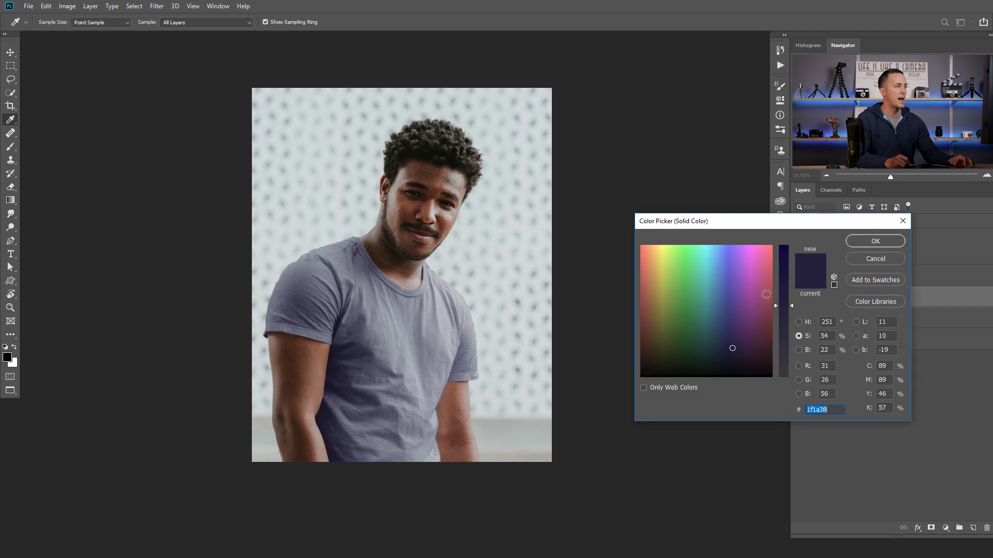
{"action": "mouse_move", "coordinate": [701, 294]}
{"action": "left_mouse_down"}
{"action": "mouse_move", "coordinate": [662, 286]}
{"action": "mouse_move", "coordinate": [709, 257]}
{"action": "mouse_move", "coordinate": [725, 305]}
{"action": "mouse_move", "coordinate": [677, 290]}
{"action": "mouse_move", "coordinate": [726, 301]}
{"action": "left_mouse_up"}
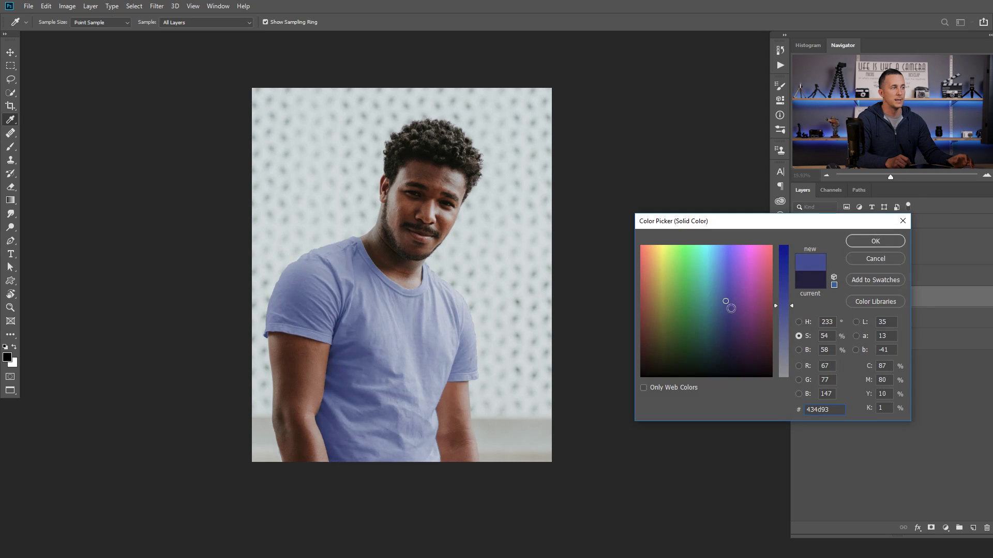
{"action": "left_click", "coordinate": [782, 251]}
{"action": "left_click_drag", "start_coordinate": [726, 302], "coordinate": [726, 380]}
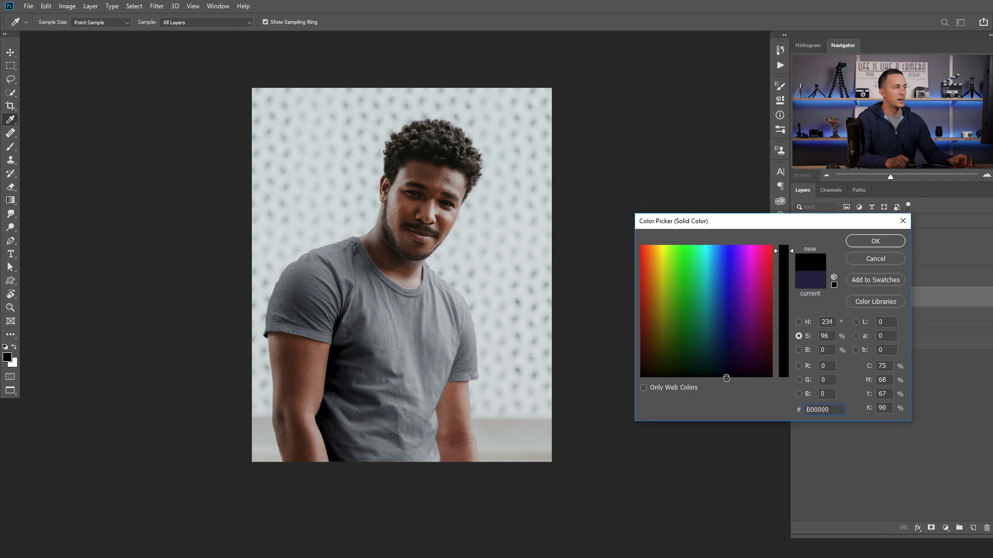
{"action": "left_click", "coordinate": [850, 242]}
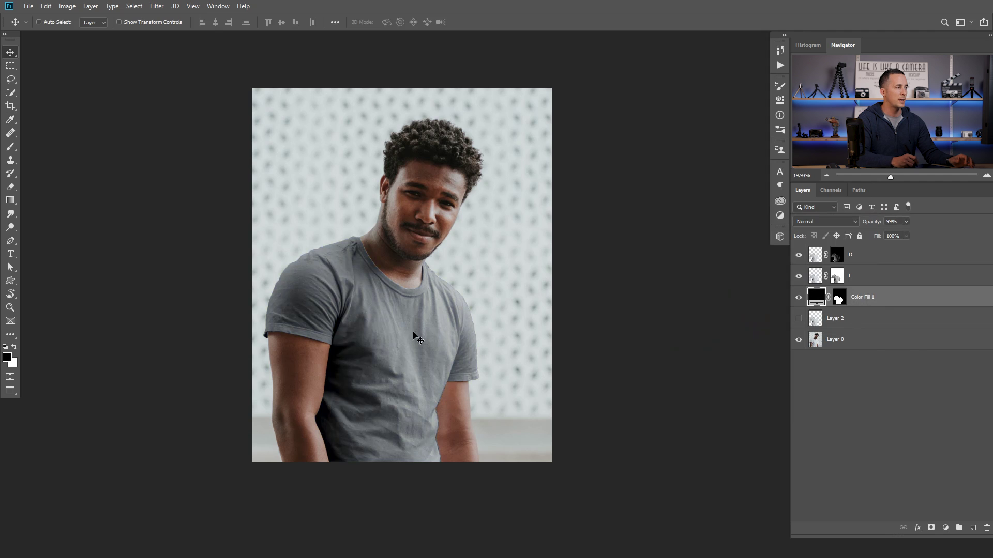
Toggle the L layer off and on to compare the black shirt with and without its highlights.
{"action": "left_click", "coordinate": [816, 280]}
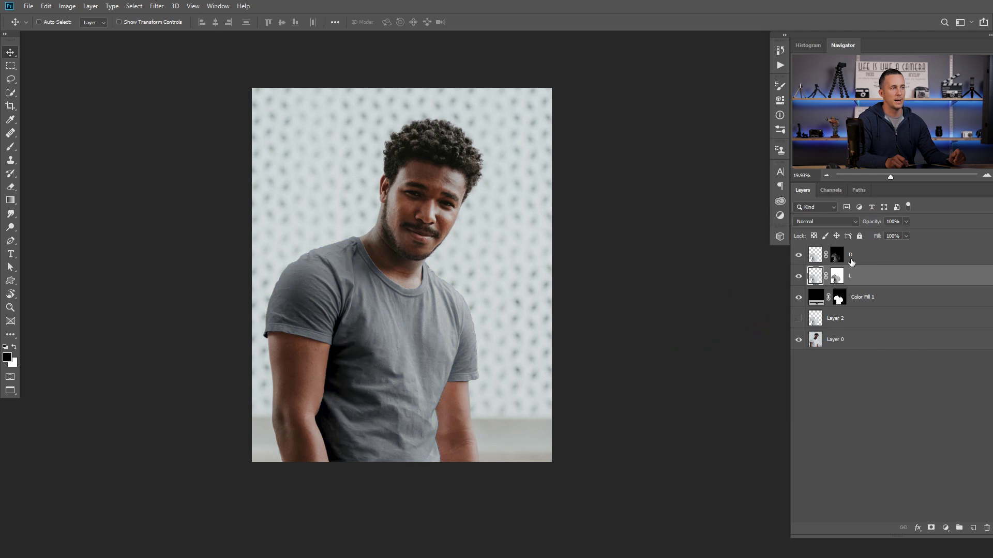
{"action": "left_click", "coordinate": [799, 278]}
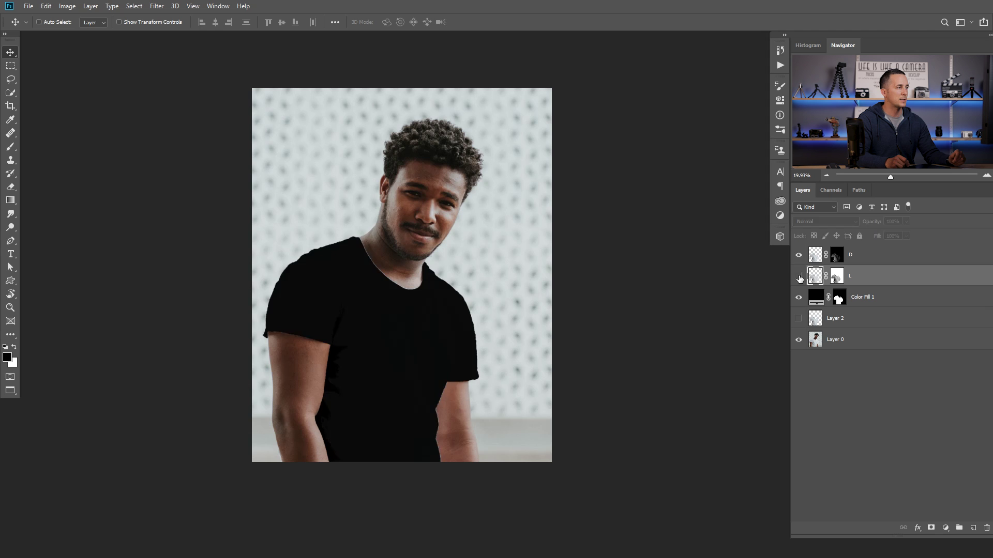
{"action": "left_click", "coordinate": [799, 278]}
{"action": "mouse_move", "coordinate": [877, 224]}
{"action": "left_mouse_down"}
{"action": "mouse_move", "coordinate": [833, 226]}
{"action": "mouse_move", "coordinate": [887, 229]}
{"action": "left_mouse_up"}
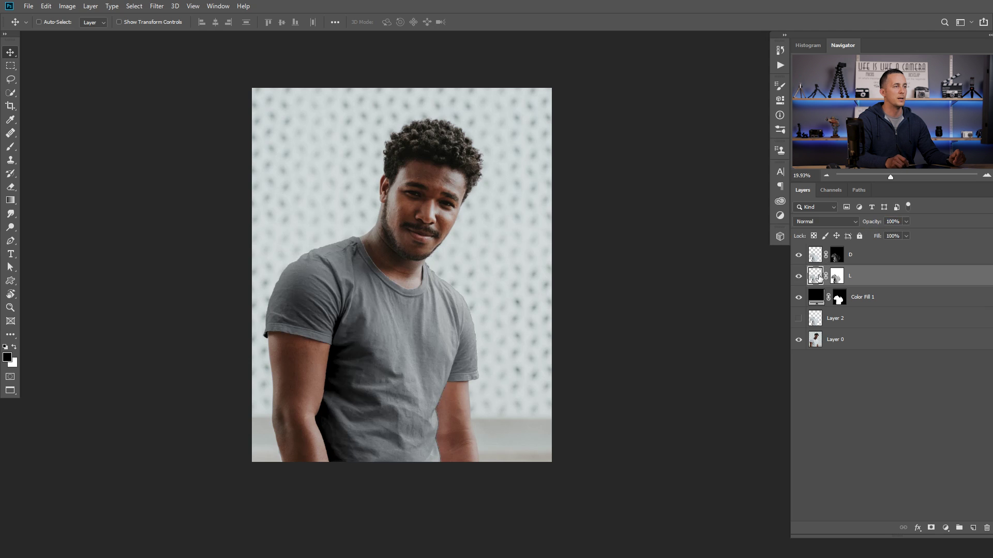
Add a Curves adjustment clipped to the L layer and lower the L layer's opacity to darken the shirt.
{"action": "left_click", "coordinate": [946, 528]}
{"action": "left_click", "coordinate": [932, 395]}
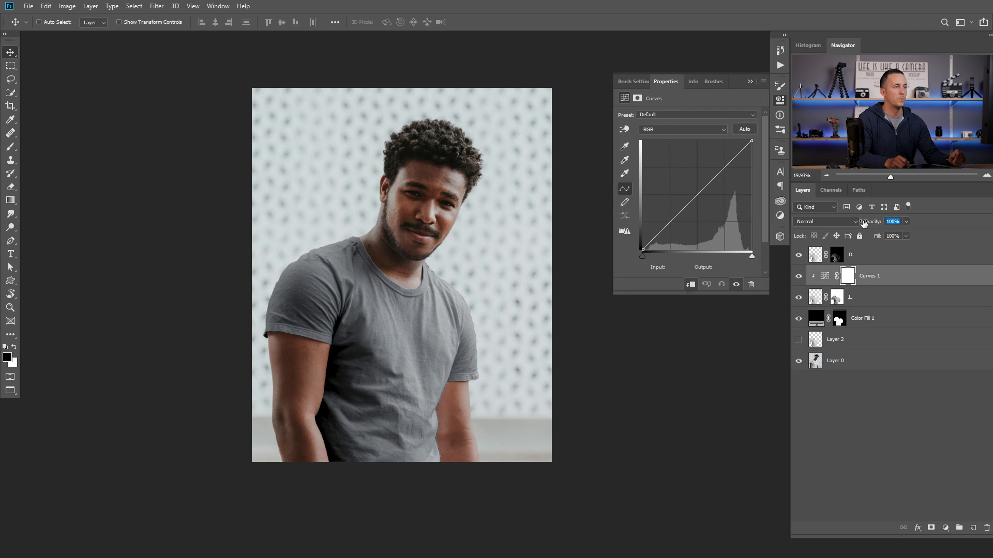
{"action": "left_click", "coordinate": [816, 298]}
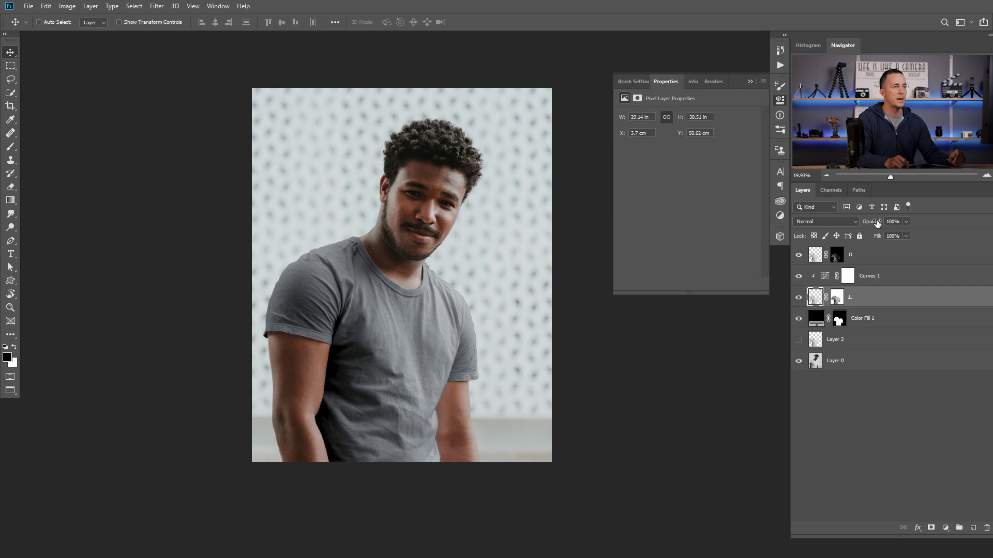
{"action": "left_click_drag", "start_coordinate": [874, 221], "coordinate": [833, 225]}
Shape Curves 1 into a steep S-curve with a shadow point at input 88, output 46, and fine-tune the L layer's opacity.
{"action": "left_click", "coordinate": [824, 276]}
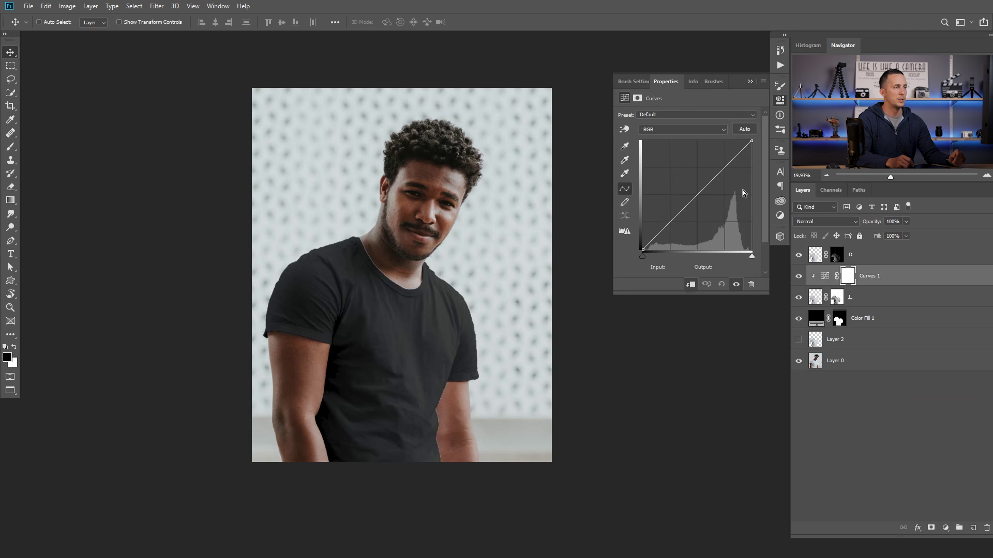
{"action": "left_click_drag", "start_coordinate": [672, 220], "coordinate": [673, 224]}
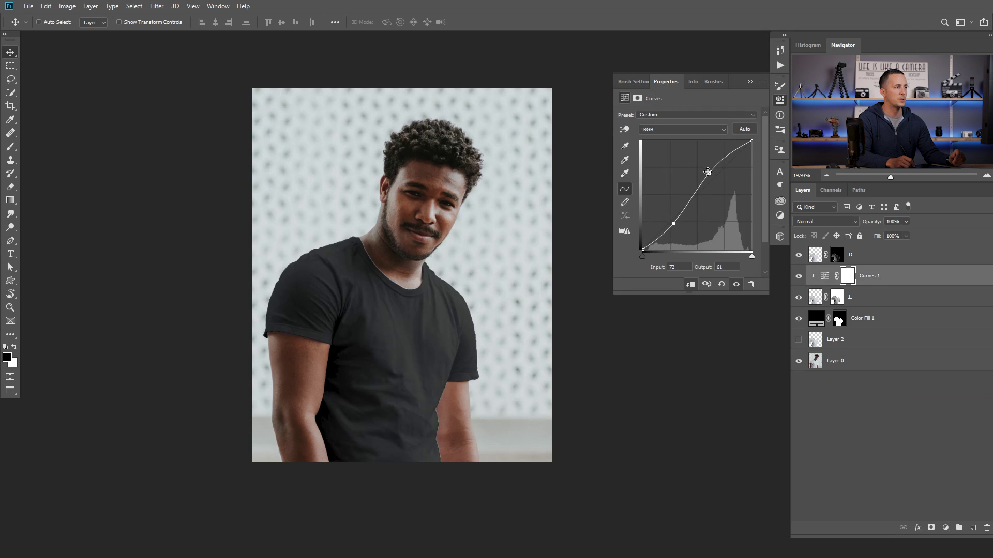
{"action": "left_click_drag", "start_coordinate": [708, 172], "coordinate": [704, 166]}
{"action": "left_click_drag", "start_coordinate": [673, 223], "coordinate": [680, 229]}
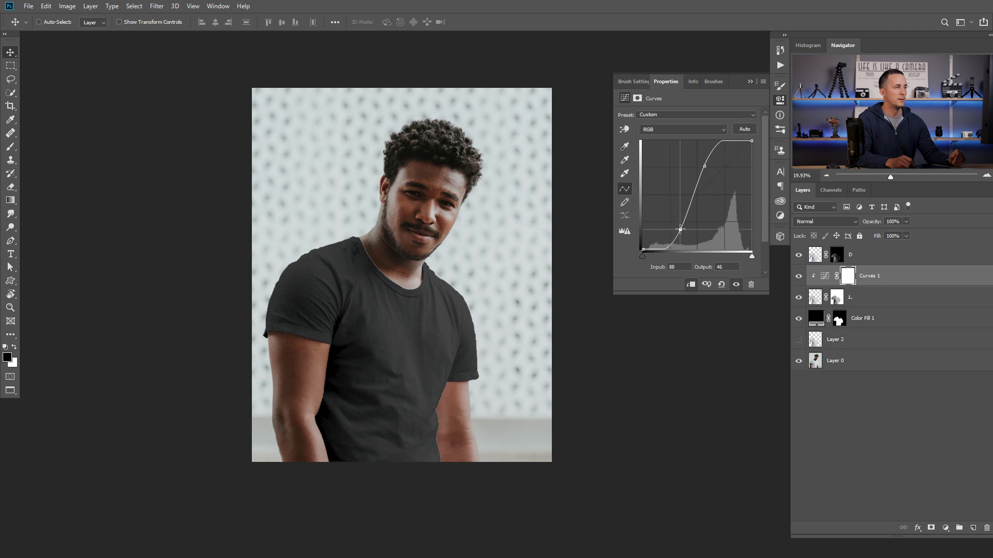
{"action": "left_click", "coordinate": [853, 298]}
{"action": "left_click_drag", "start_coordinate": [874, 224], "coordinate": [869, 226]}
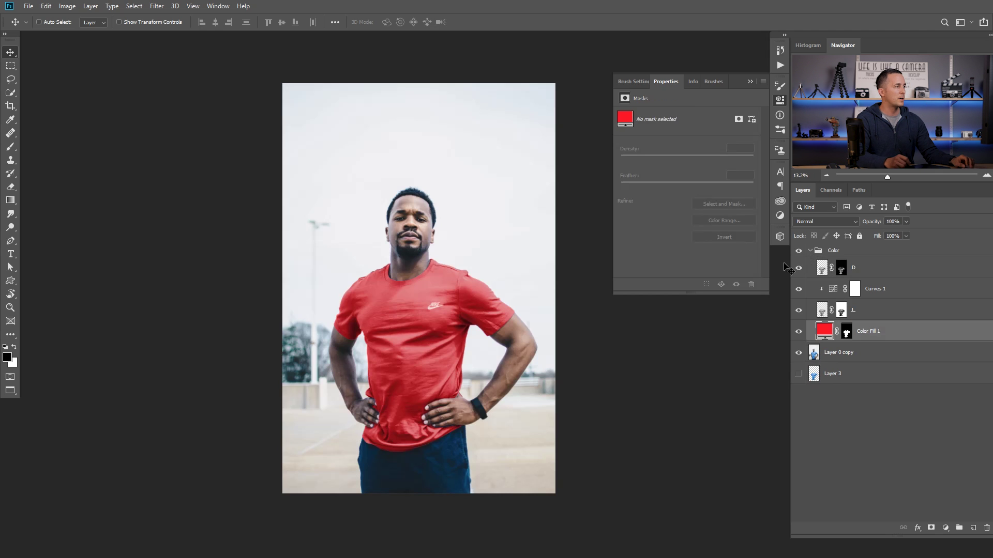
In the red T-shirt document, toggle Color Fill 1 and the Color group to compare with the original blue shirt.
{"action": "left_click", "coordinate": [799, 332]}
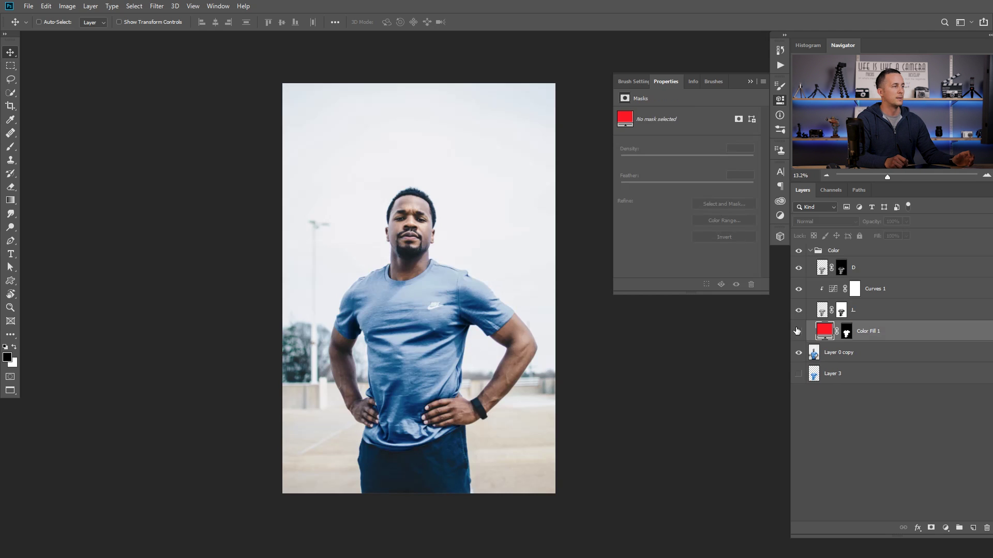
{"action": "left_click", "coordinate": [799, 331]}
{"action": "left_click", "coordinate": [799, 252]}
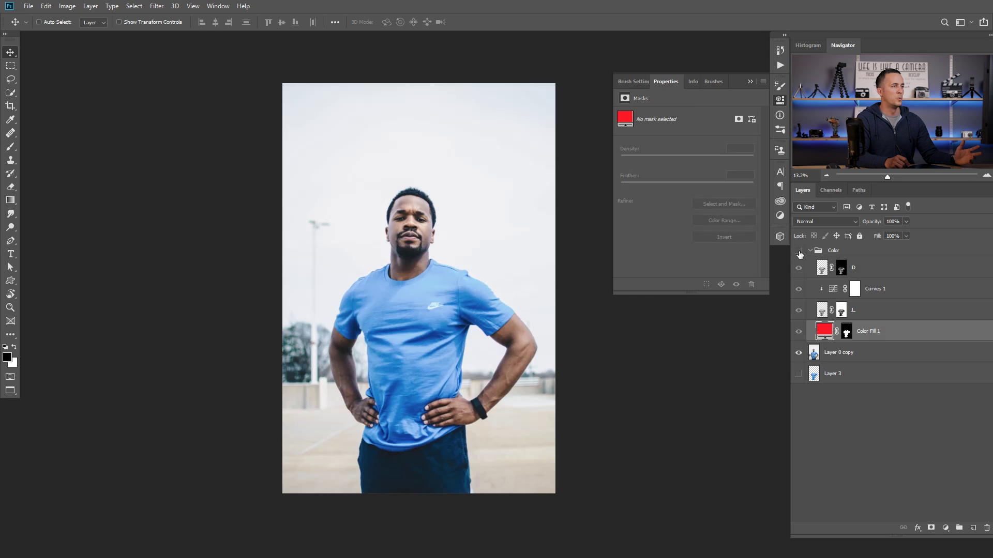
{"action": "left_click", "coordinate": [799, 250]}
Try light grey and other colours on the red shirt's Color Fill 1 layer and settle on green #318926.
{"action": "double_click", "coordinate": [824, 331]}
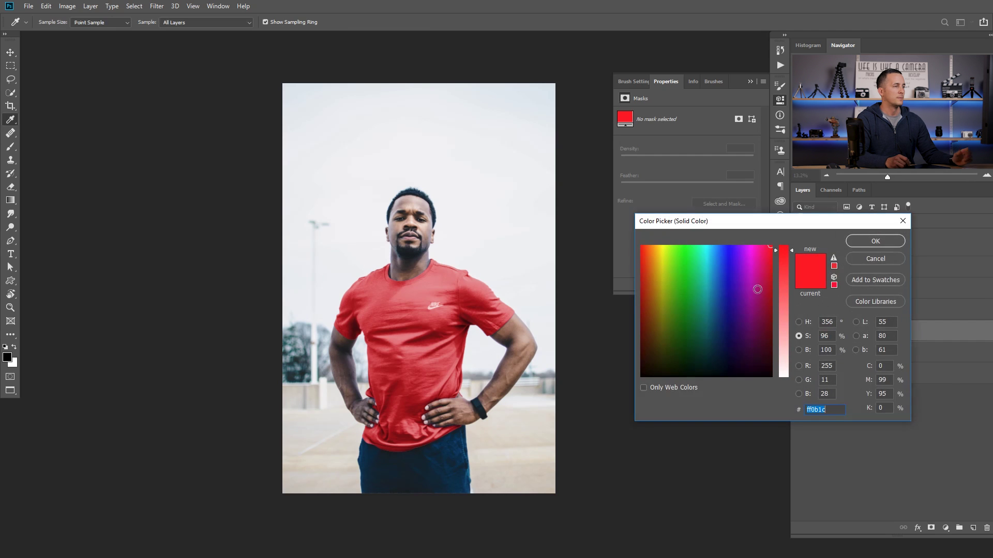
{"action": "mouse_move", "coordinate": [706, 276]}
{"action": "left_mouse_down"}
{"action": "mouse_move", "coordinate": [688, 274]}
{"action": "mouse_move", "coordinate": [700, 256]}
{"action": "mouse_move", "coordinate": [710, 362]}
{"action": "mouse_move", "coordinate": [724, 313]}
{"action": "mouse_move", "coordinate": [717, 368]}
{"action": "mouse_move", "coordinate": [738, 272]}
{"action": "mouse_move", "coordinate": [776, 336]}
{"action": "mouse_move", "coordinate": [776, 377]}
{"action": "left_mouse_up"}
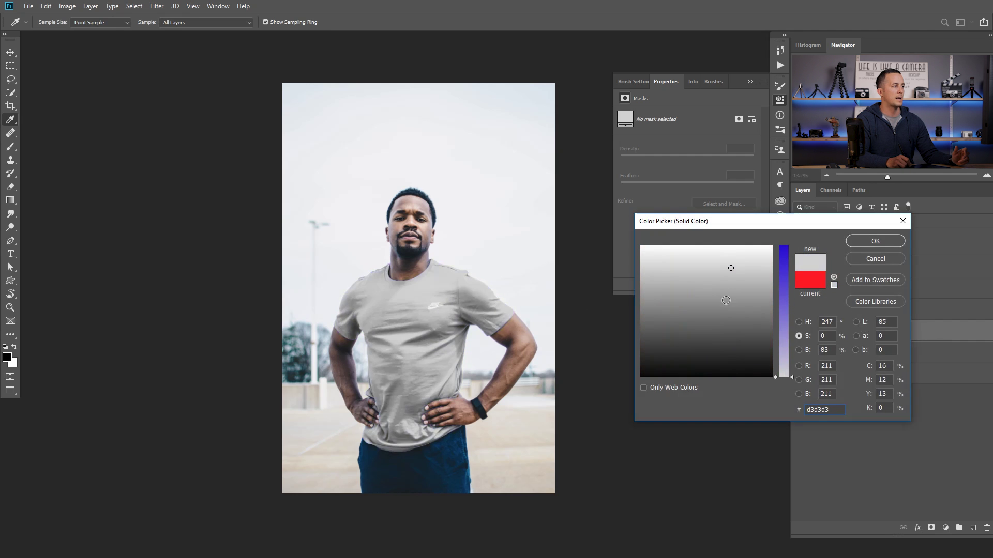
{"action": "mouse_move", "coordinate": [728, 265]}
{"action": "left_mouse_down"}
{"action": "mouse_move", "coordinate": [738, 262]}
{"action": "mouse_move", "coordinate": [701, 276]}
{"action": "left_mouse_up"}
{"action": "left_click_drag", "start_coordinate": [776, 306], "coordinate": [771, 280]}
{"action": "left_click", "coordinate": [684, 306]}
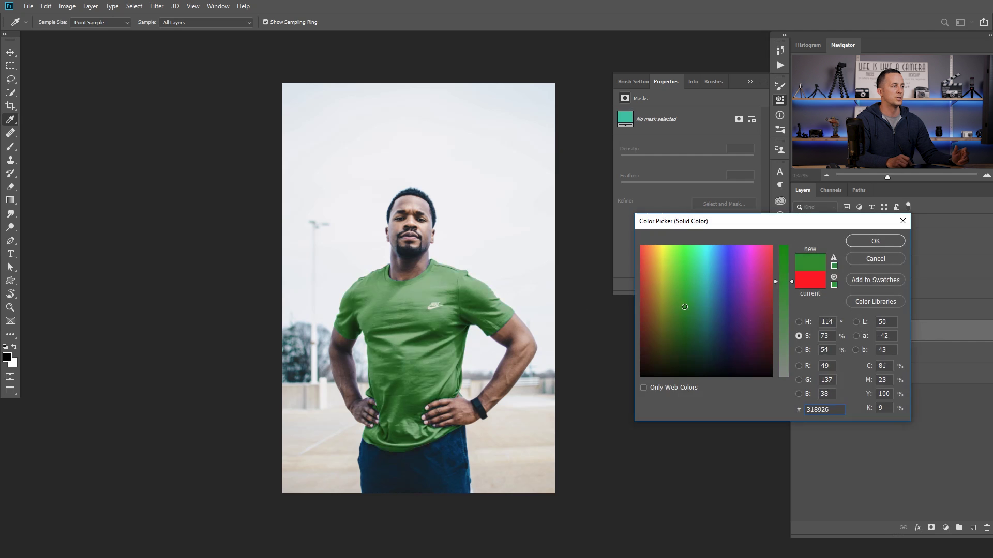
{"action": "left_click", "coordinate": [884, 242]}
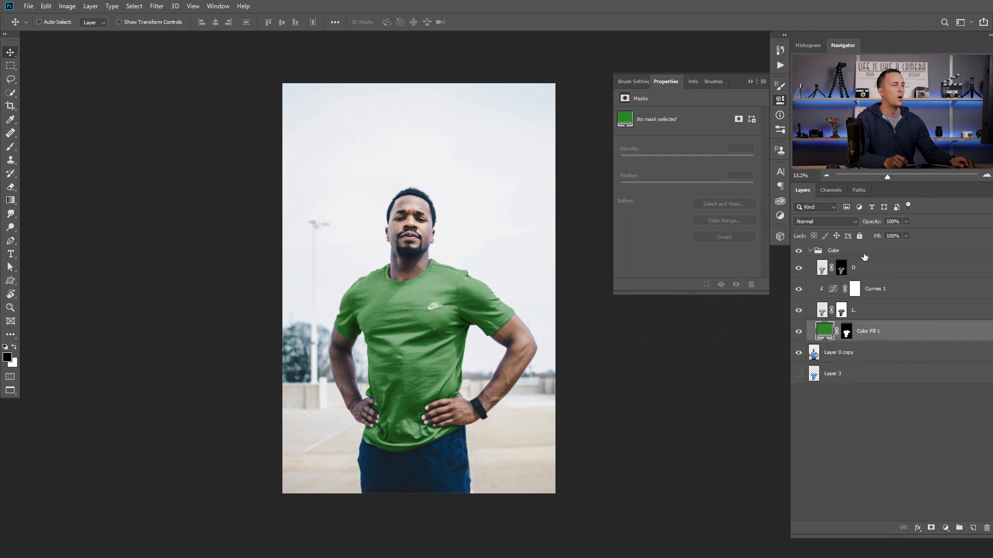
Switch to the sofa document and briefly isolate Layer 1 to view the cut-out sofa.
{"action": "key", "text": "ctrl+Tab"}
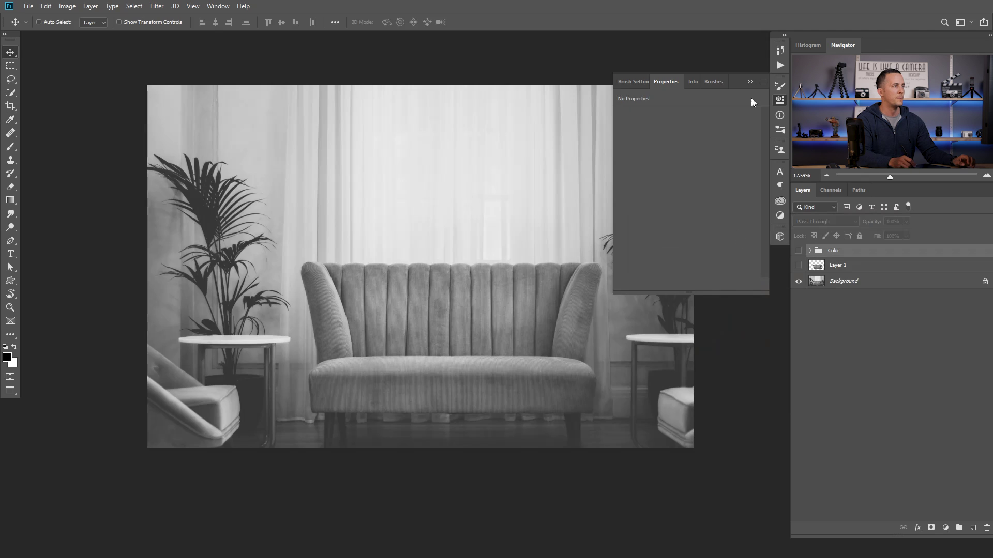
{"action": "left_click", "coordinate": [750, 82]}
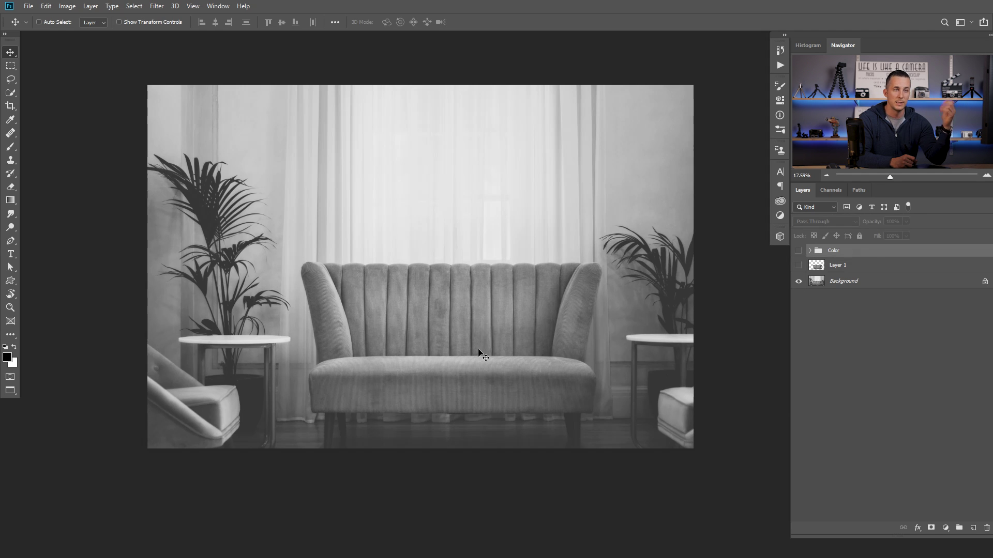
{"action": "left_click", "coordinate": [798, 265], "text": "alt"}
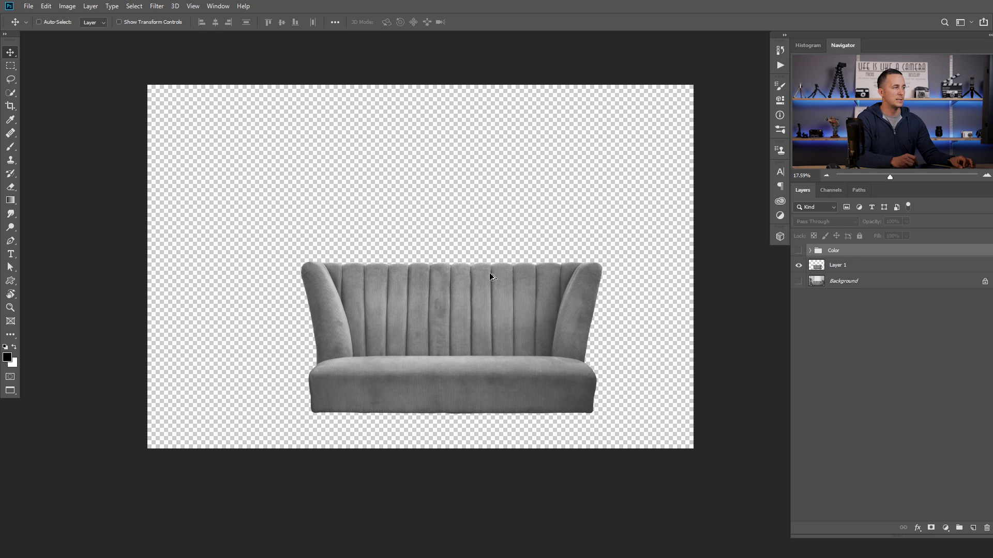
{"action": "left_click", "coordinate": [800, 268], "text": "alt"}
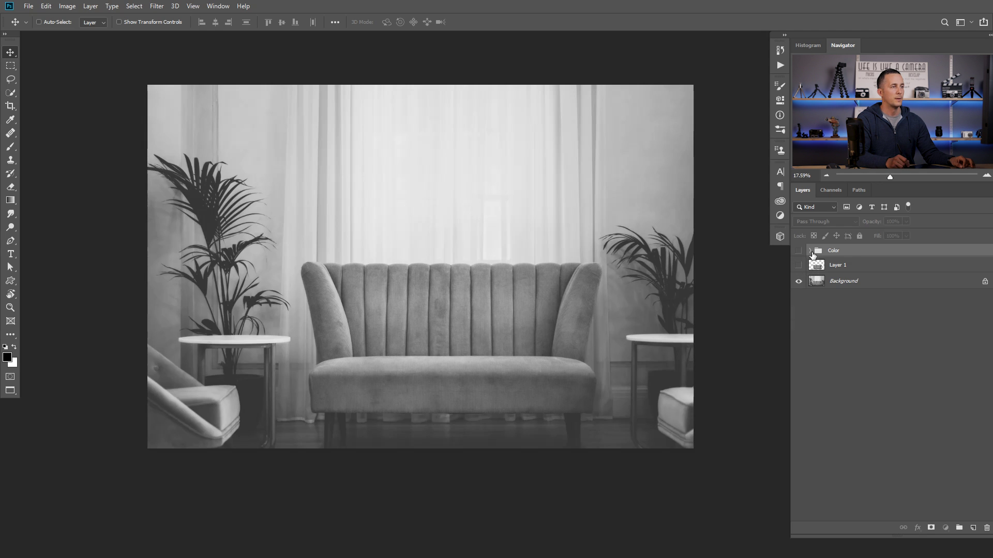
Expand the sofa's Color group and make the S, H and Color Fill 1 layers visible.
{"action": "left_click", "coordinate": [810, 251]}
{"action": "left_click", "coordinate": [801, 266]}
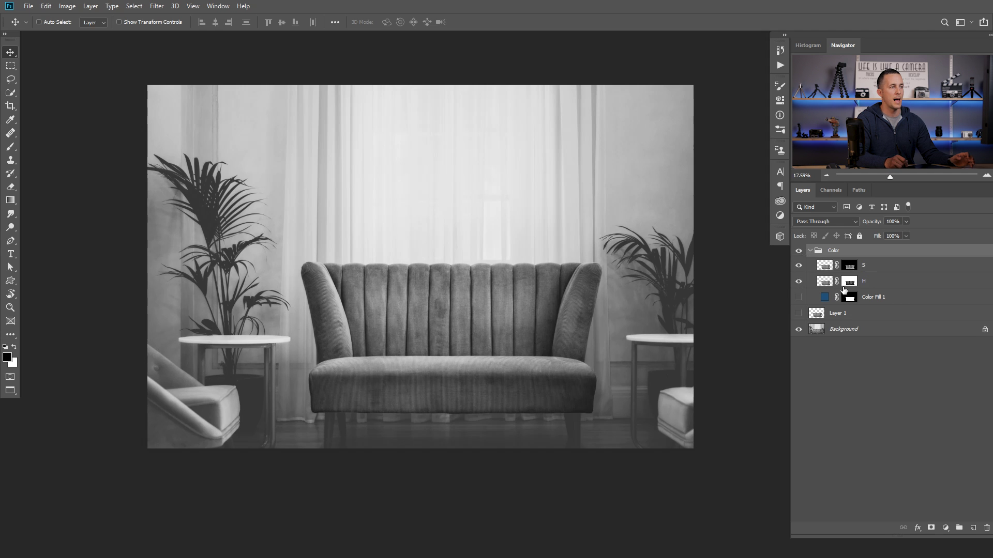
{"action": "left_click", "coordinate": [799, 298]}
Try black and purple #4d1eb9 on the sofa's Color Fill 1 layer and settle on a medium blue.
{"action": "double_click", "coordinate": [827, 297]}
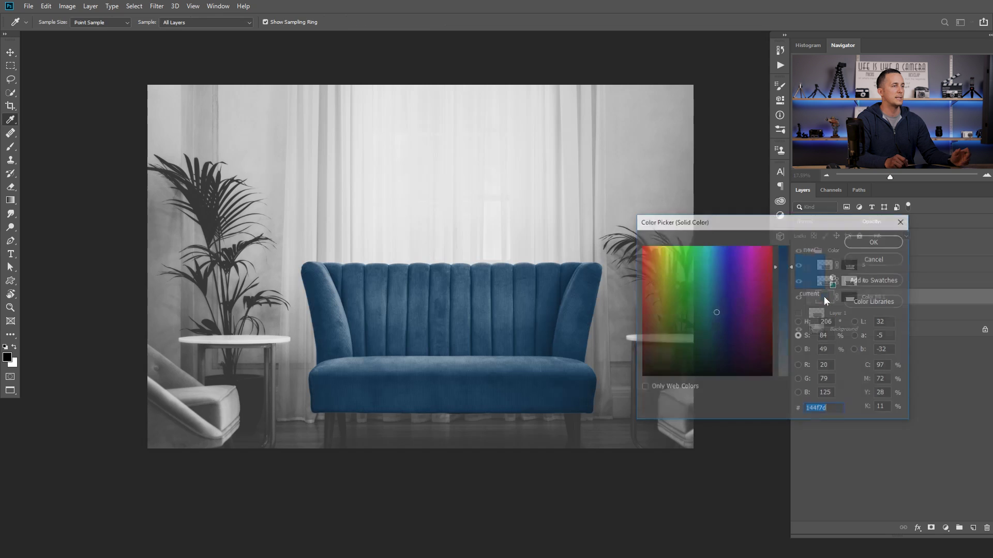
{"action": "mouse_move", "coordinate": [731, 279]}
{"action": "left_mouse_down"}
{"action": "mouse_move", "coordinate": [665, 300]}
{"action": "mouse_move", "coordinate": [662, 321]}
{"action": "mouse_move", "coordinate": [737, 293]}
{"action": "mouse_move", "coordinate": [755, 269]}
{"action": "mouse_move", "coordinate": [733, 258]}
{"action": "mouse_move", "coordinate": [758, 256]}
{"action": "mouse_move", "coordinate": [659, 252]}
{"action": "mouse_move", "coordinate": [657, 299]}
{"action": "mouse_move", "coordinate": [714, 390]}
{"action": "left_mouse_up"}
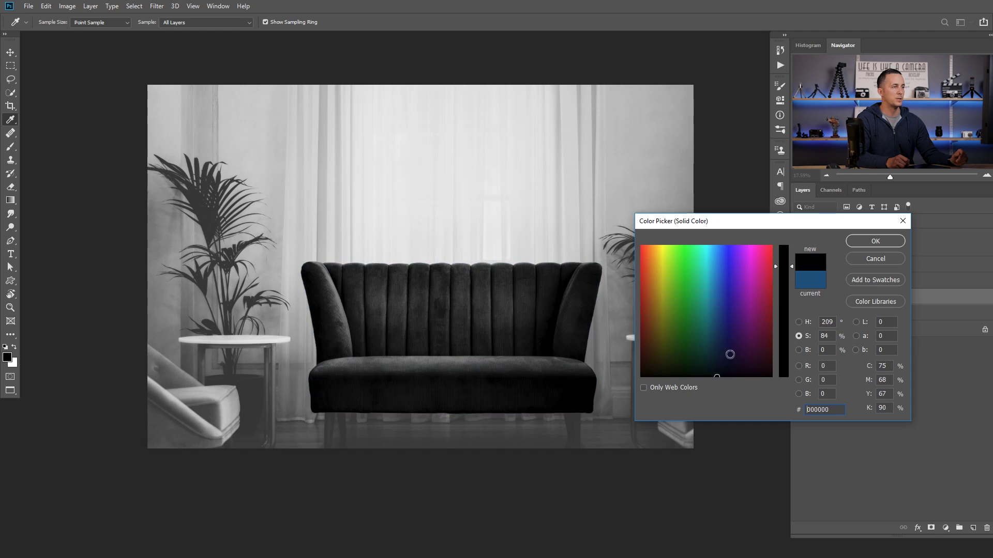
{"action": "left_click_drag", "start_coordinate": [716, 376], "coordinate": [779, 384]}
{"action": "mouse_move", "coordinate": [734, 284]}
{"action": "left_mouse_down"}
{"action": "mouse_move", "coordinate": [748, 258]}
{"action": "mouse_move", "coordinate": [694, 282]}
{"action": "mouse_move", "coordinate": [663, 280]}
{"action": "mouse_move", "coordinate": [722, 283]}
{"action": "left_mouse_up"}
{"action": "left_click", "coordinate": [796, 280]}
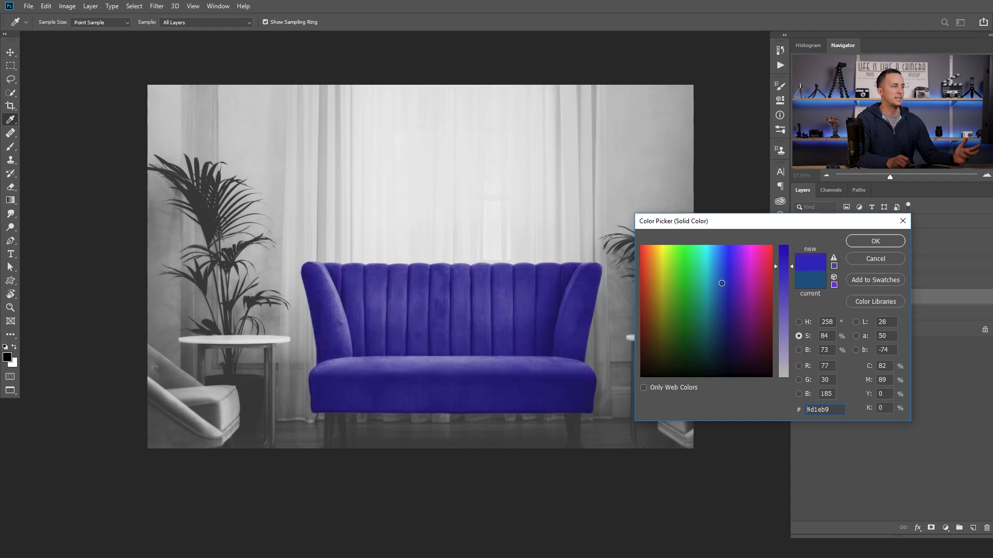
{"action": "left_click", "coordinate": [810, 281]}
{"action": "left_click", "coordinate": [859, 241]}
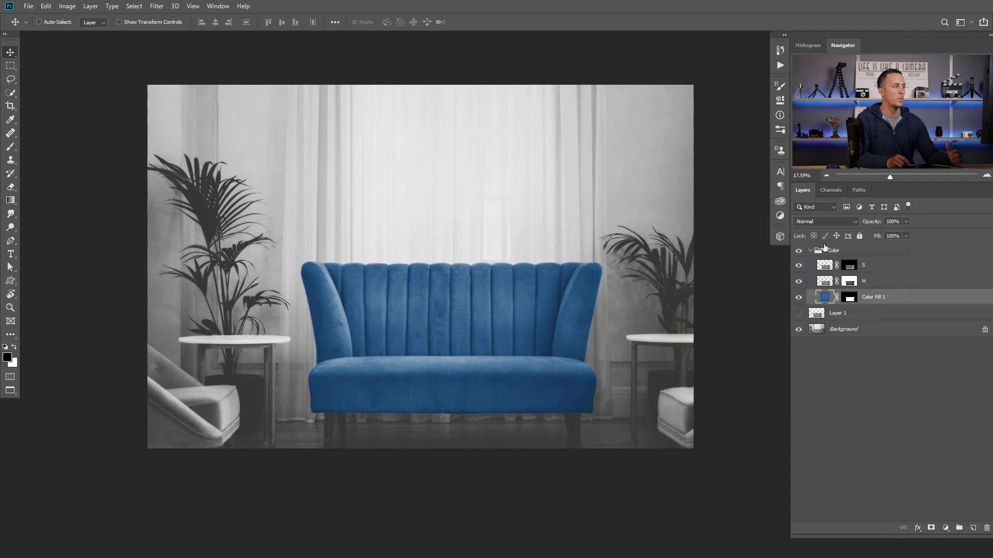